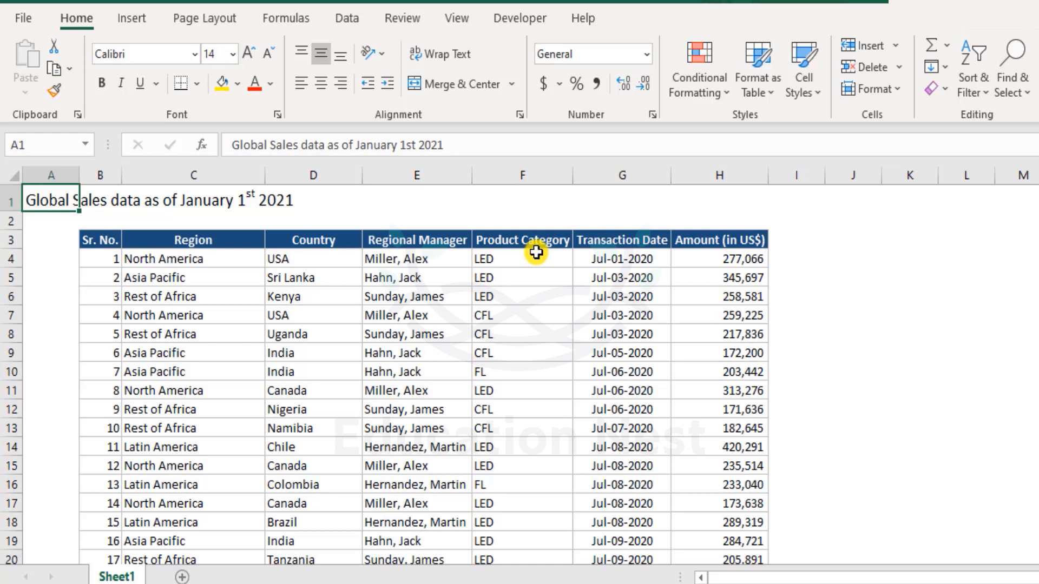
click(509, 296)
click(514, 318)
click(514, 370)
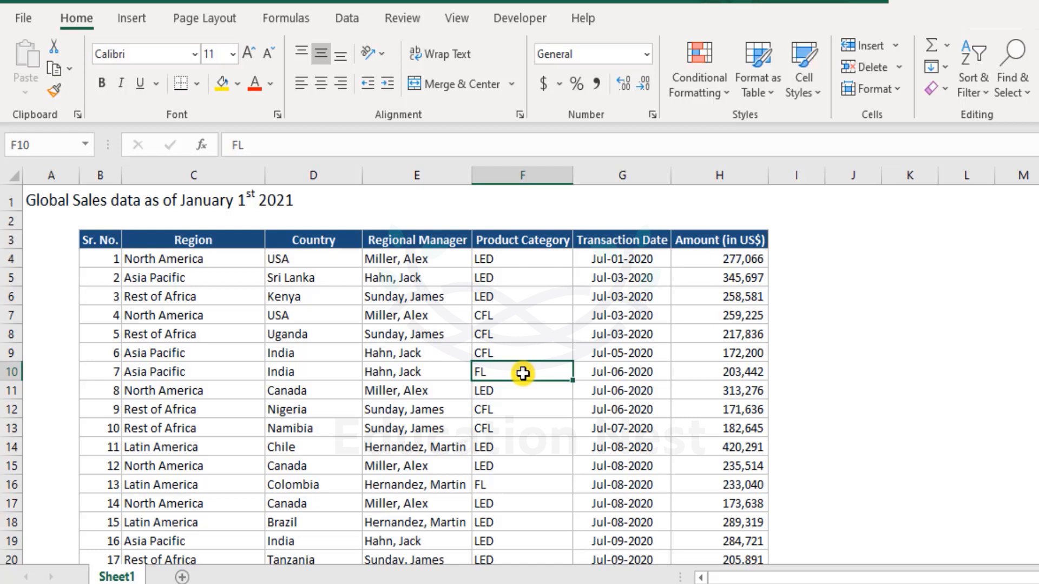
click(201, 279)
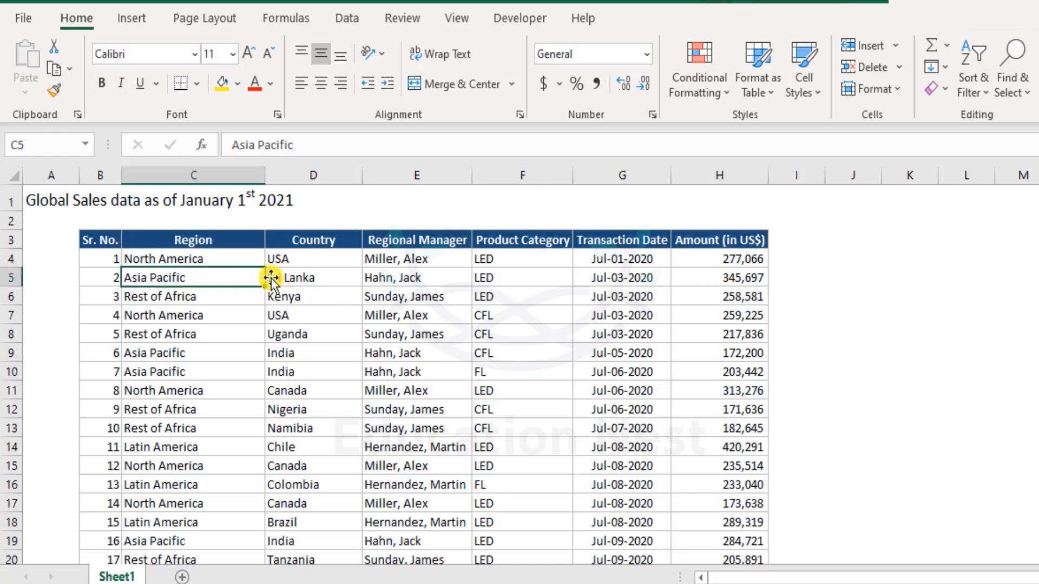
- Create a PivotTable on a new worksheet from the sales data in Sheet1 range B3:H523
drag(92, 238, 697, 533)
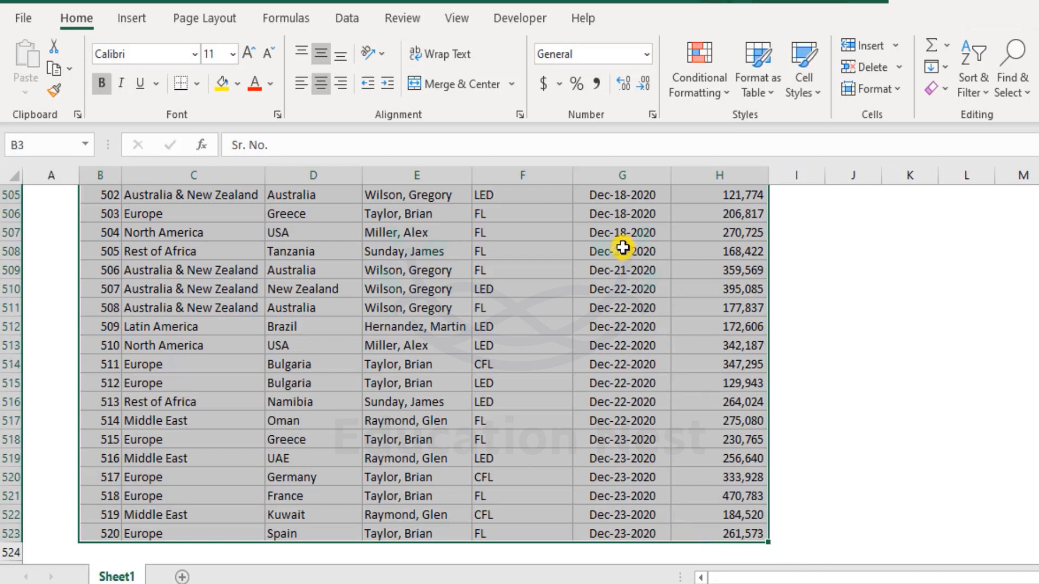
click(142, 17)
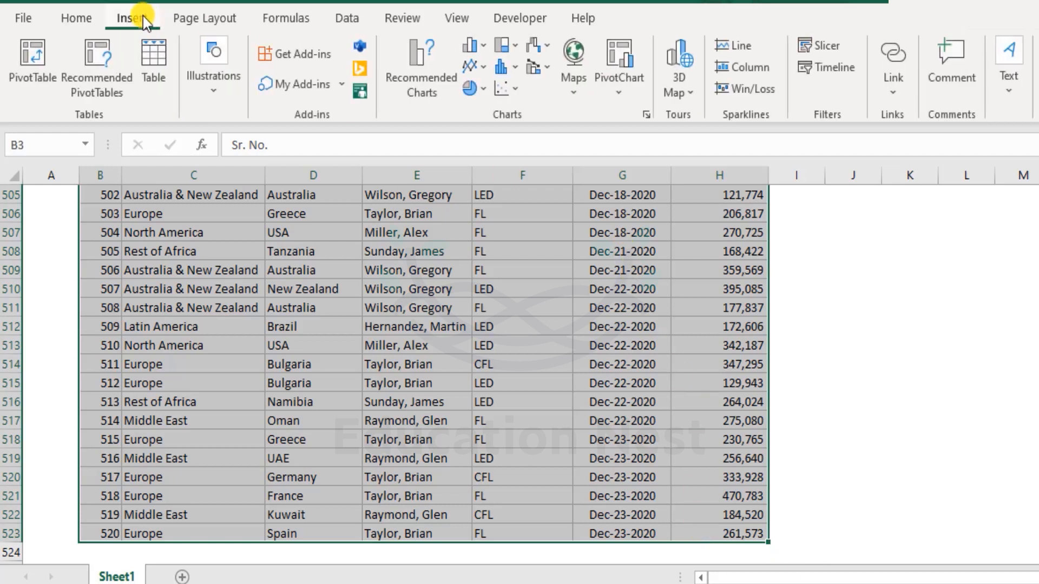
click(24, 60)
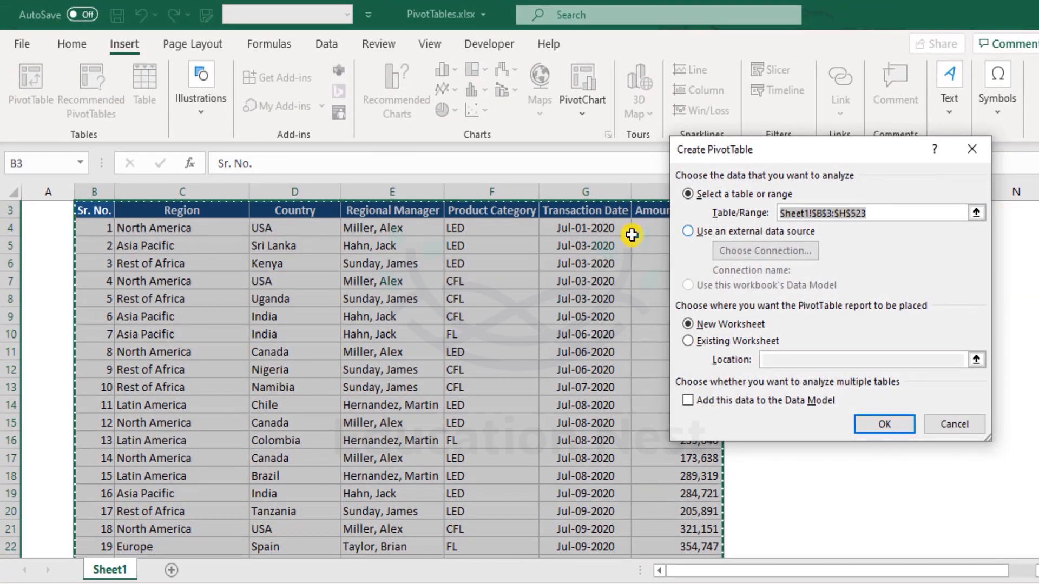
click(882, 216)
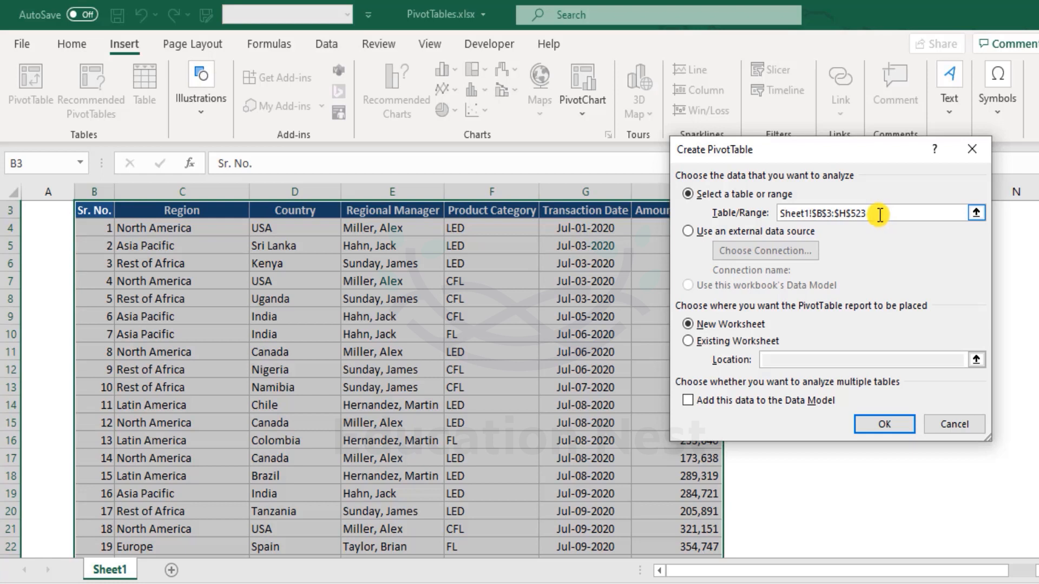
drag(882, 215, 700, 218)
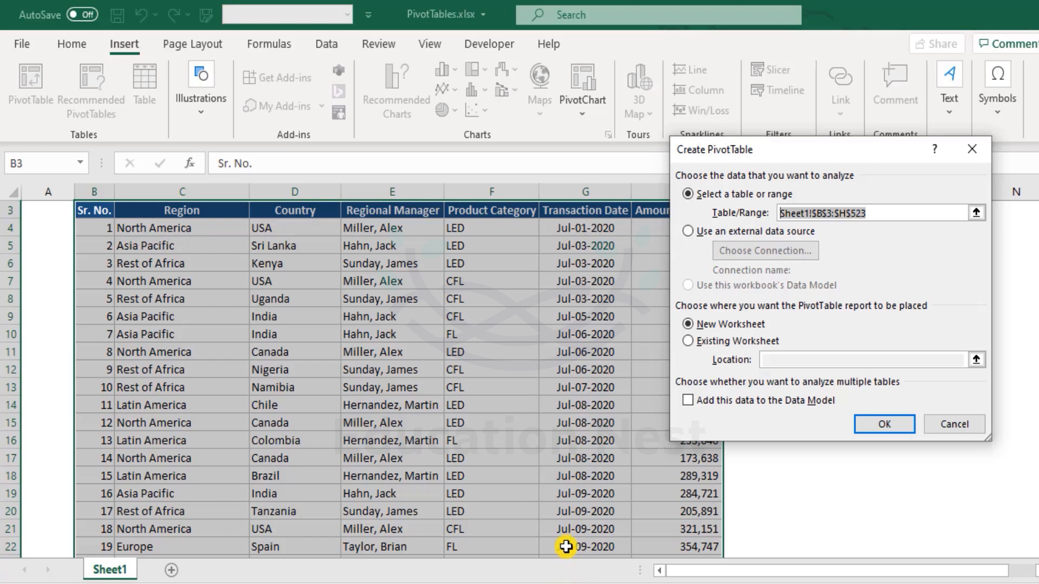
click(700, 323)
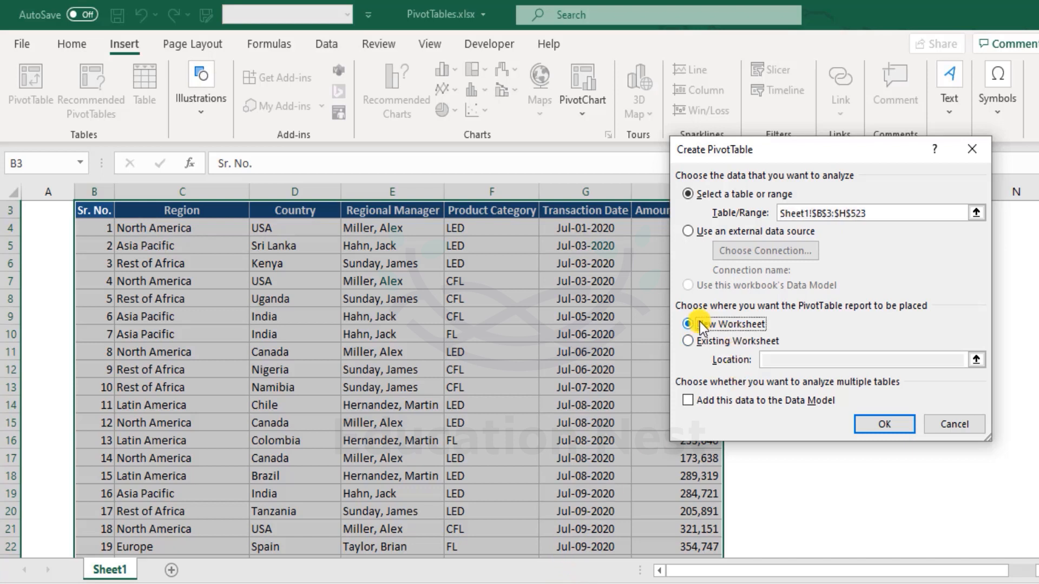
click(885, 424)
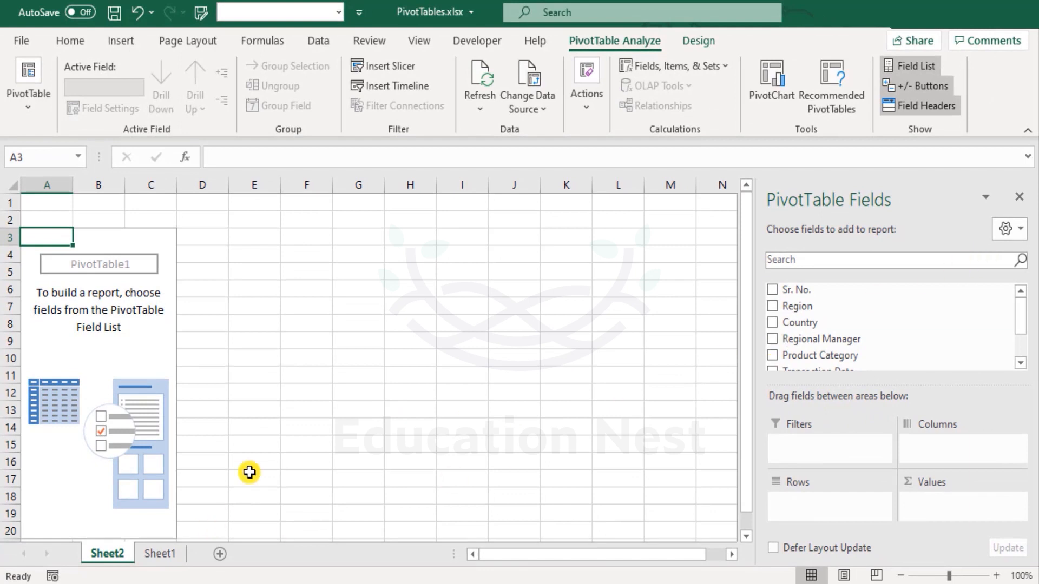
- Add Region and, beneath it, Country as row fields of the PivotTable
scroll(1026, 334, down, 1)
drag(1027, 334, 1028, 292)
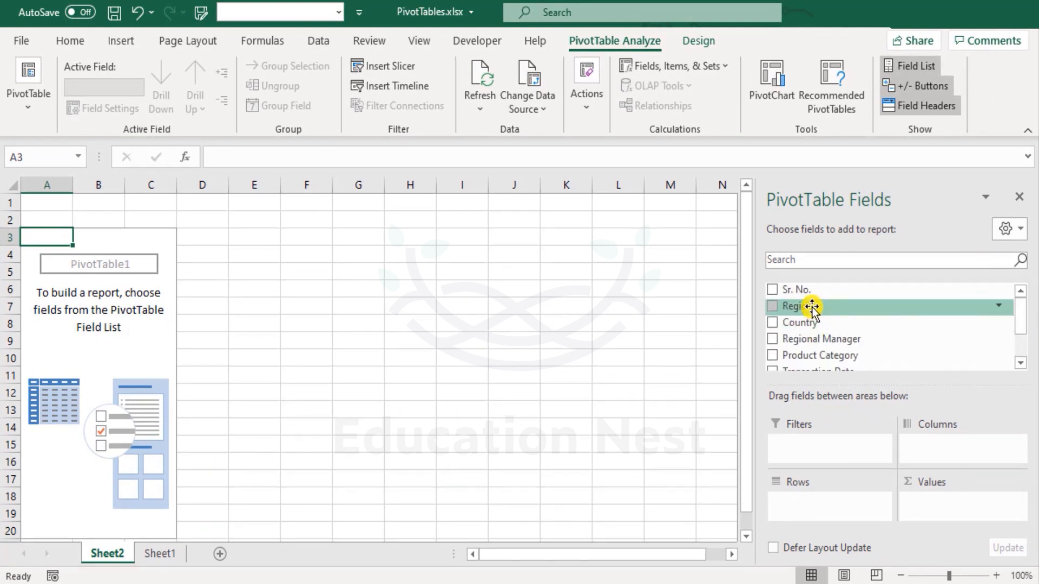
drag(811, 306, 826, 505)
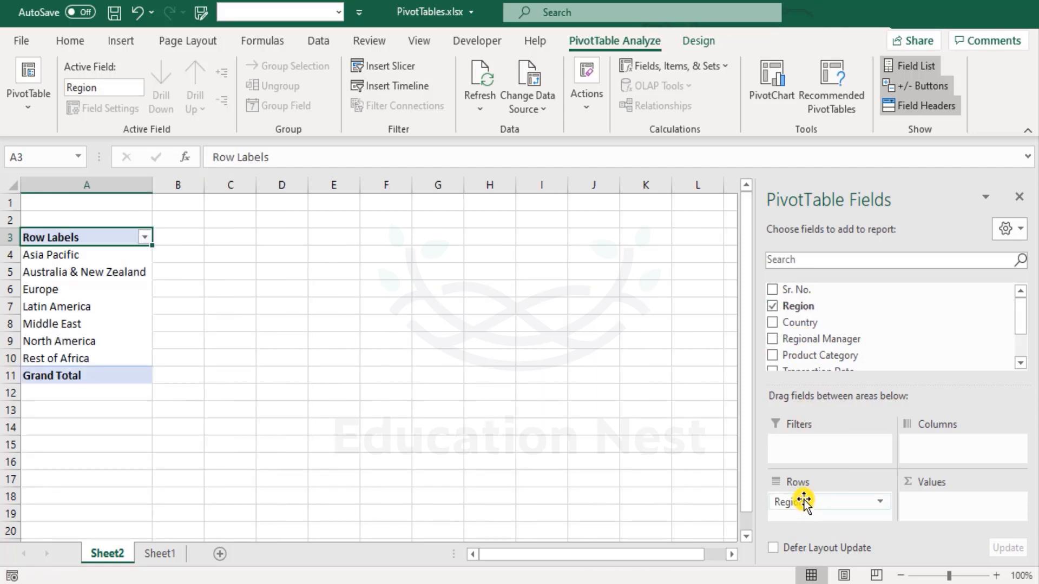
drag(801, 325, 842, 516)
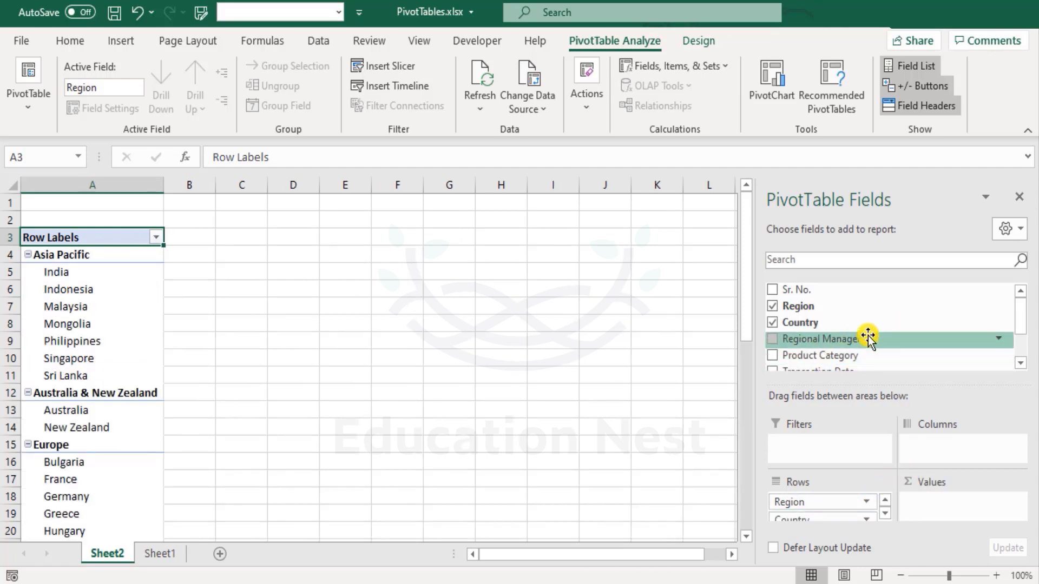
- Add Transaction Date as the column field and Amount (in US$) as the summed value field
scroll(866, 336, down, 1)
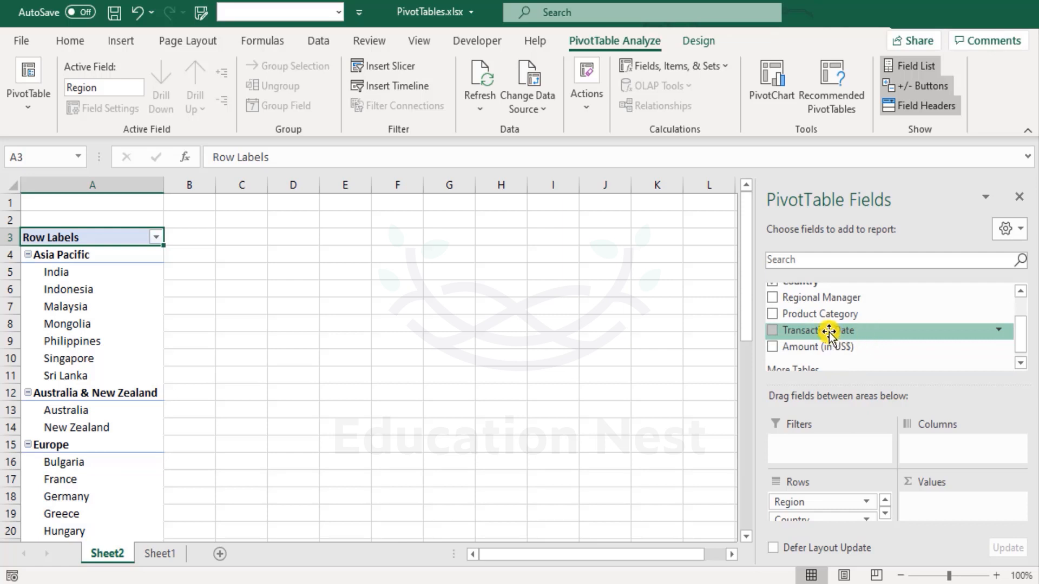
drag(829, 331, 942, 447)
drag(829, 339, 961, 503)
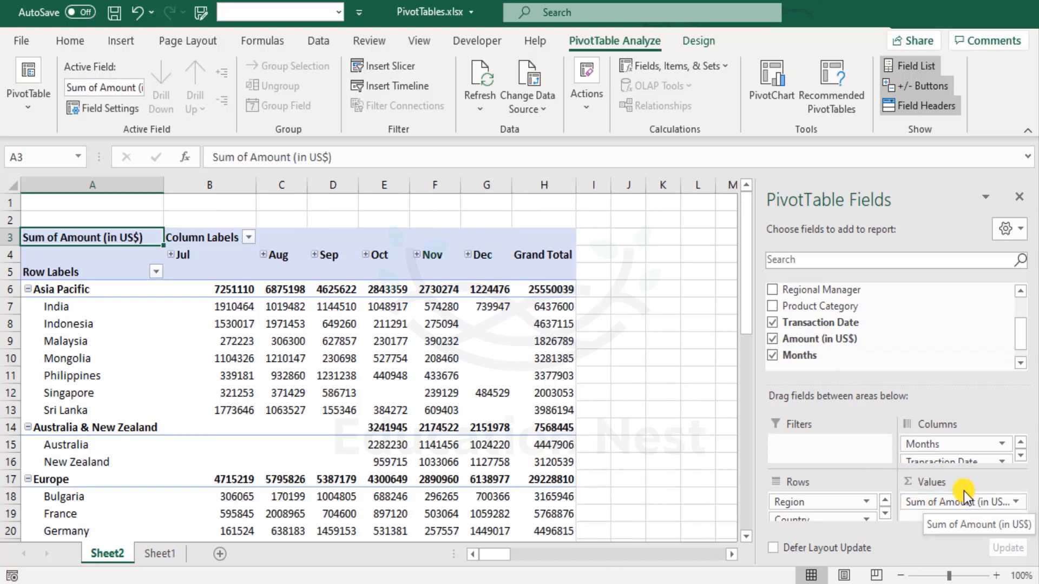
- Group the PivotTable's transaction date columns by Months only, excluding Days
scroll(234, 359, down, 4)
scroll(238, 363, up, 4)
drag(210, 256, 464, 256)
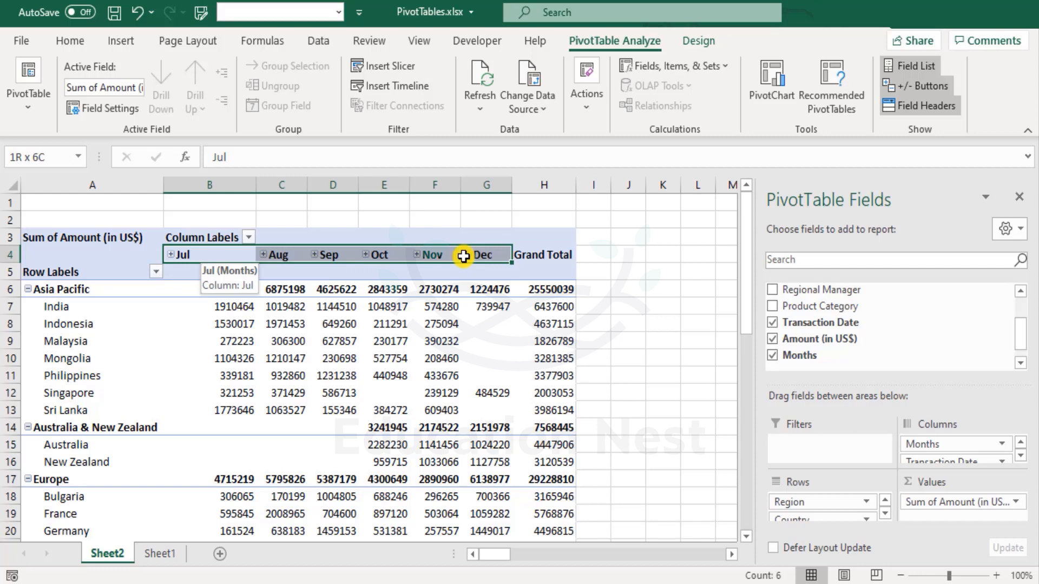
drag(464, 256, 464, 256)
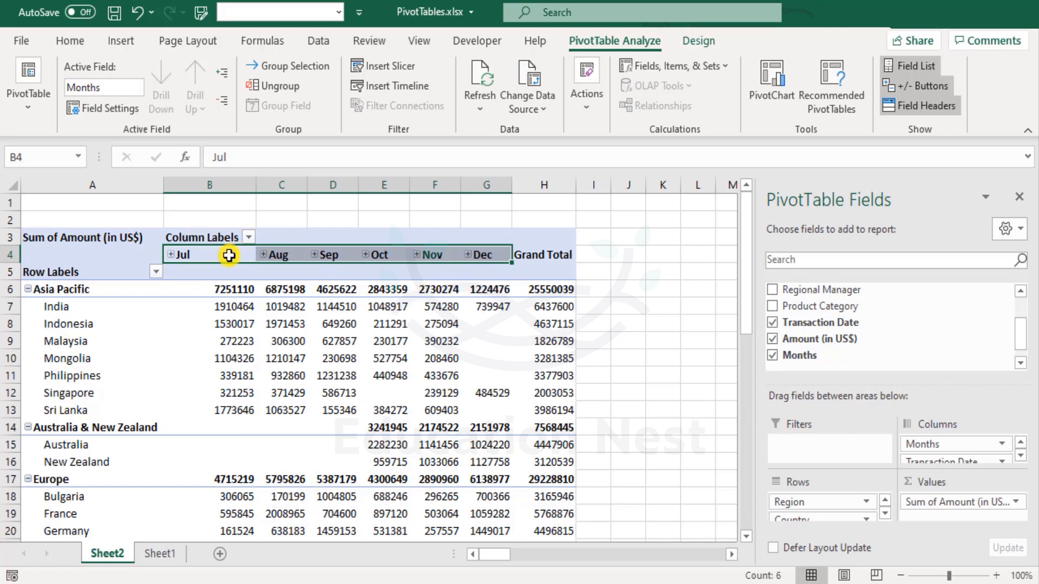
right_click(229, 256)
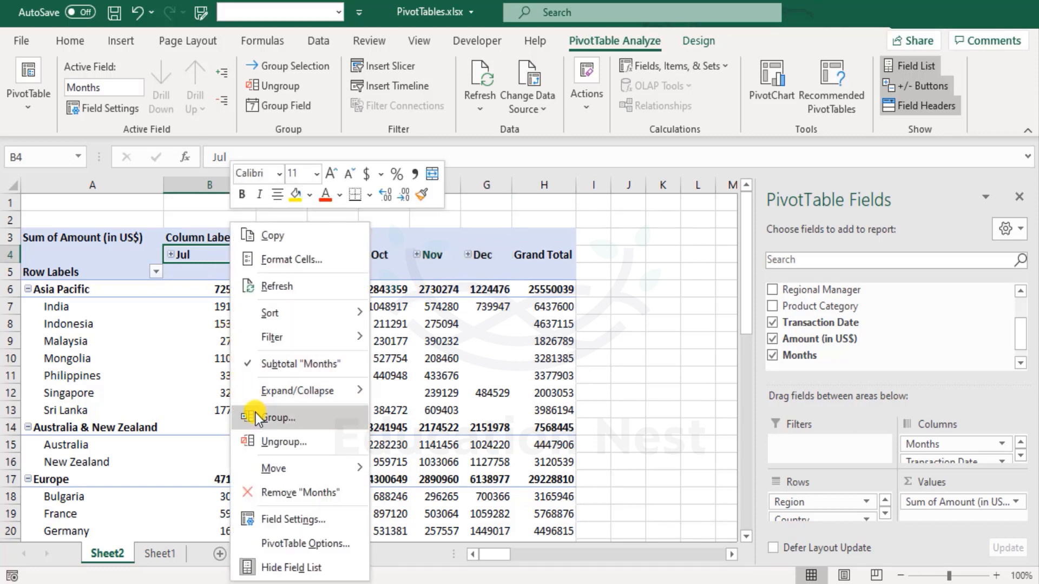
click(284, 420)
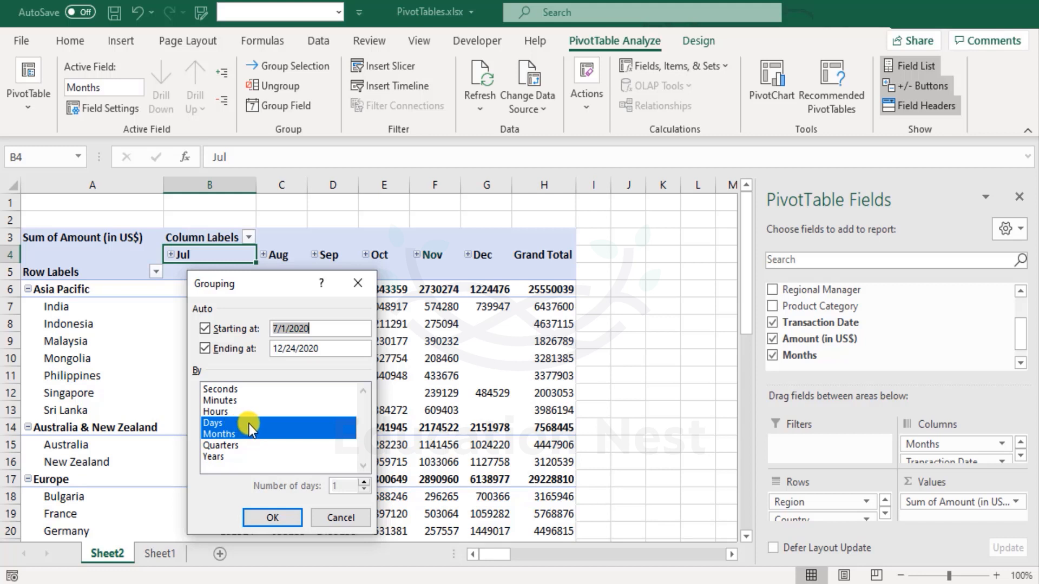
click(250, 423)
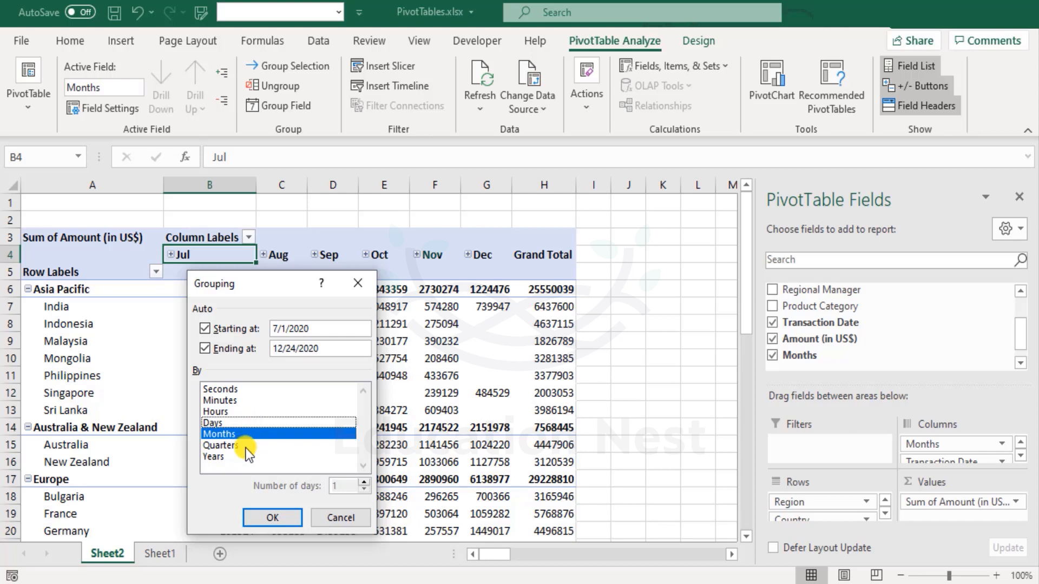
click(247, 448)
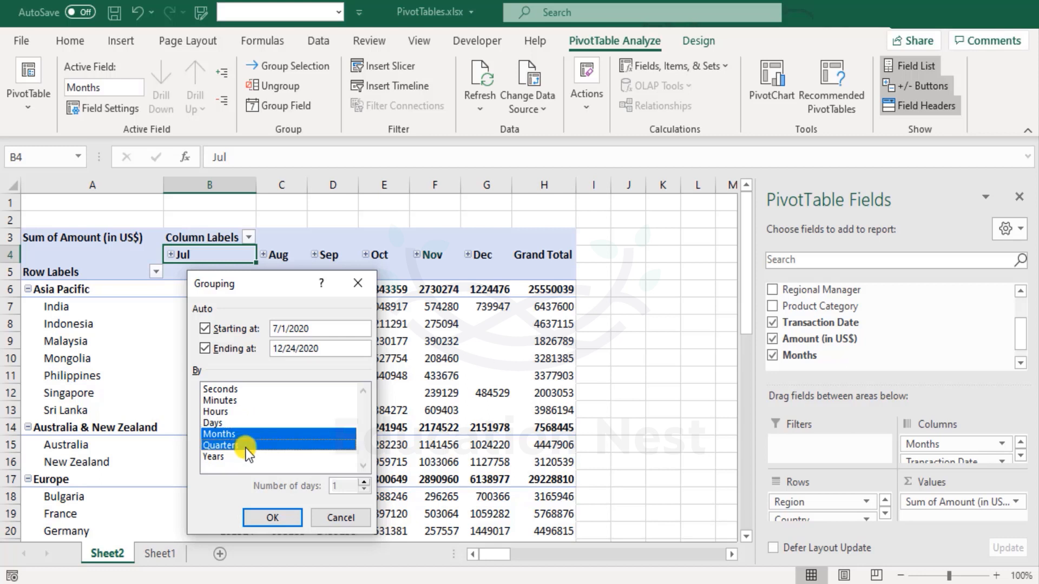
click(247, 450)
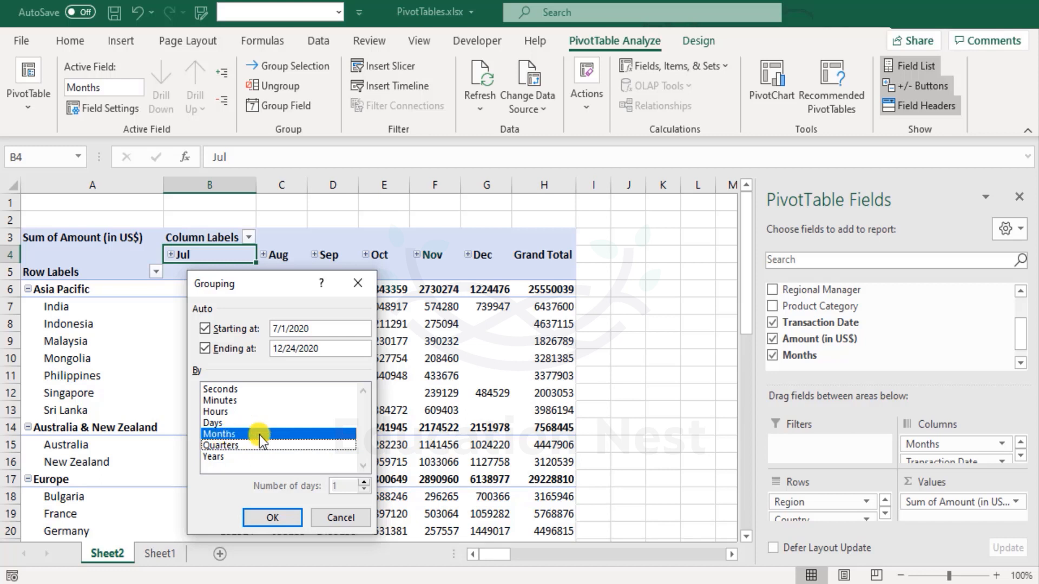
click(293, 436)
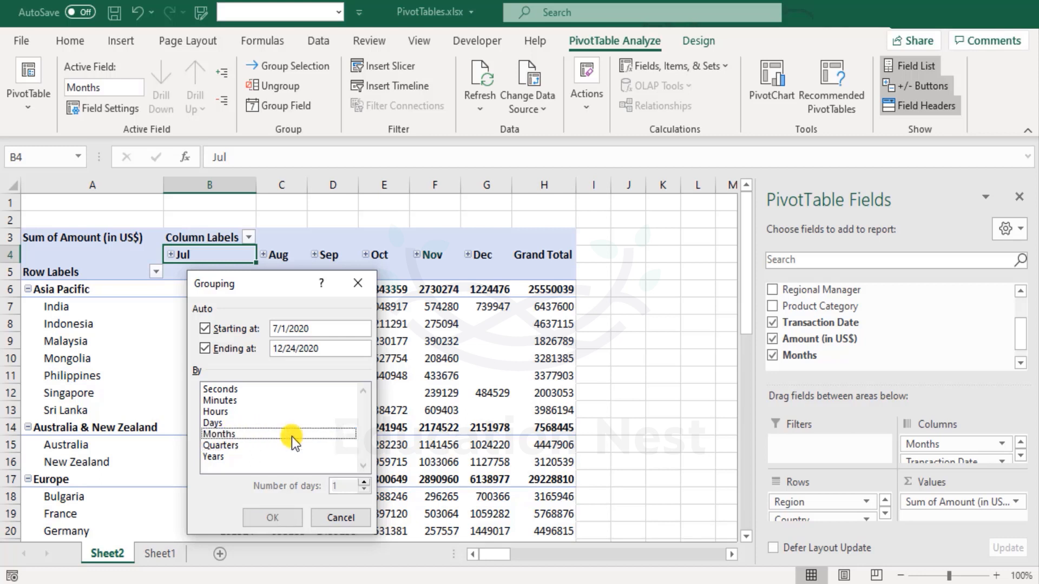
click(291, 436)
click(270, 518)
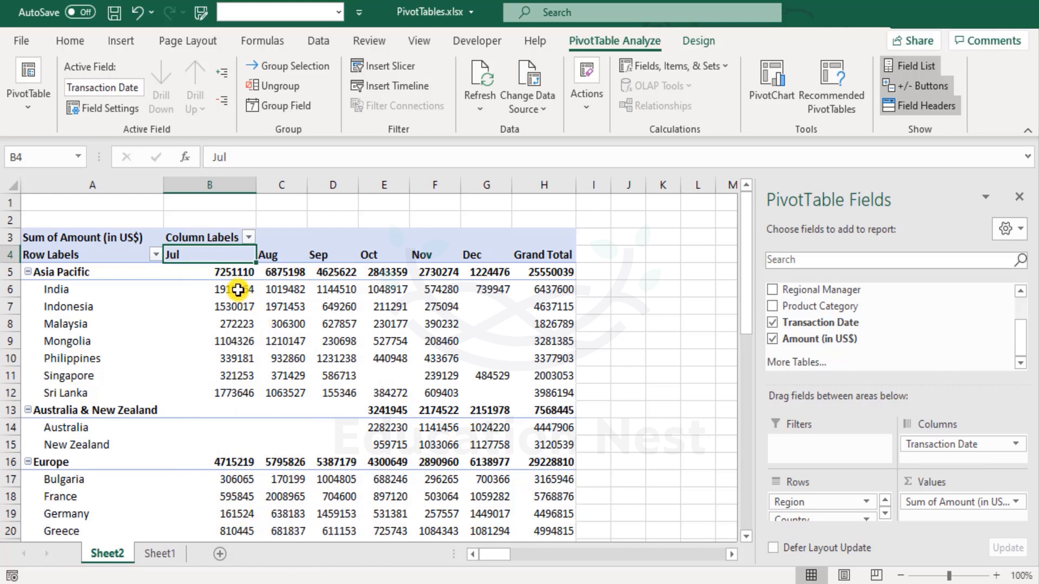
- Format all PivotTable amounts from B5 through the grand totals as numbers with thousands separators and no decimals
drag(228, 268, 531, 519)
click(68, 41)
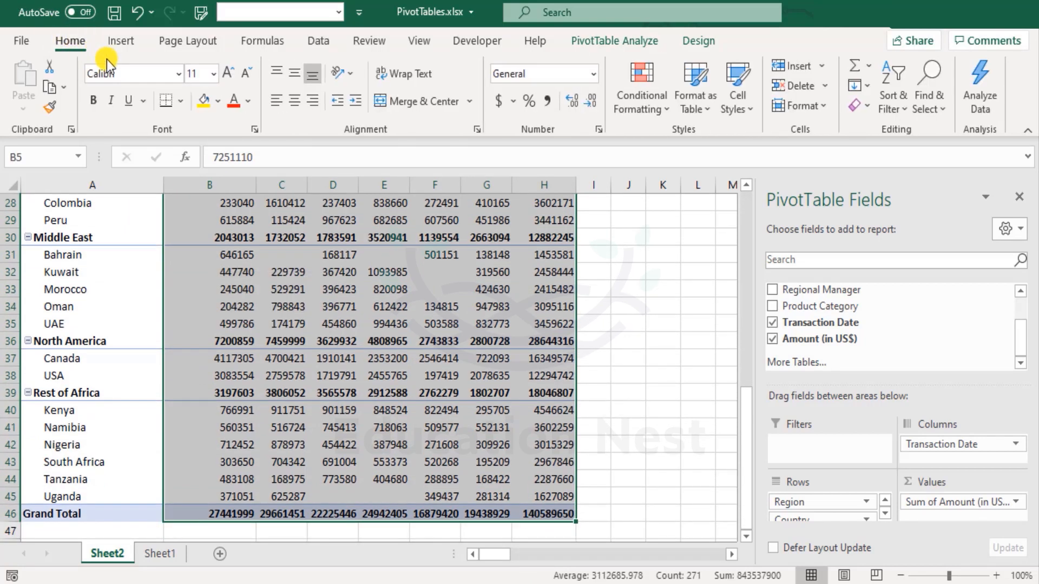
key(ctrl+shift+1)
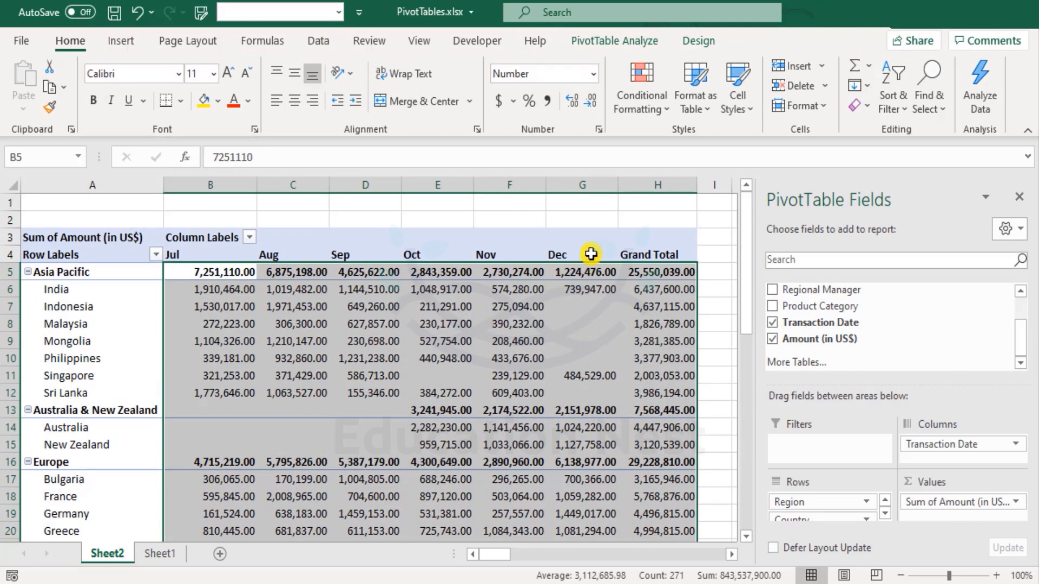
scroll(592, 433, down, 4)
scroll(591, 435, up, 4)
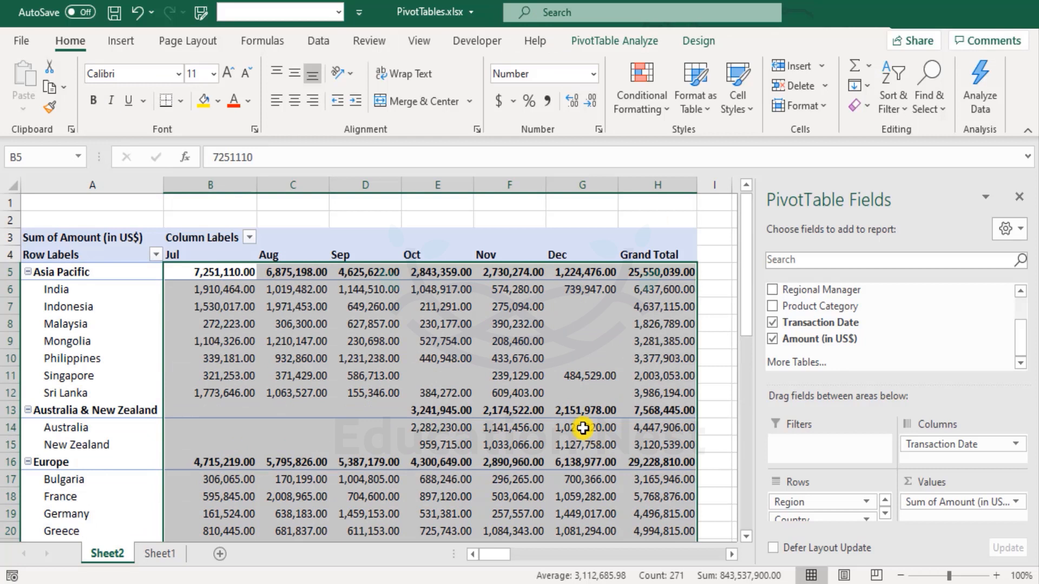
click(593, 103)
click(593, 103)
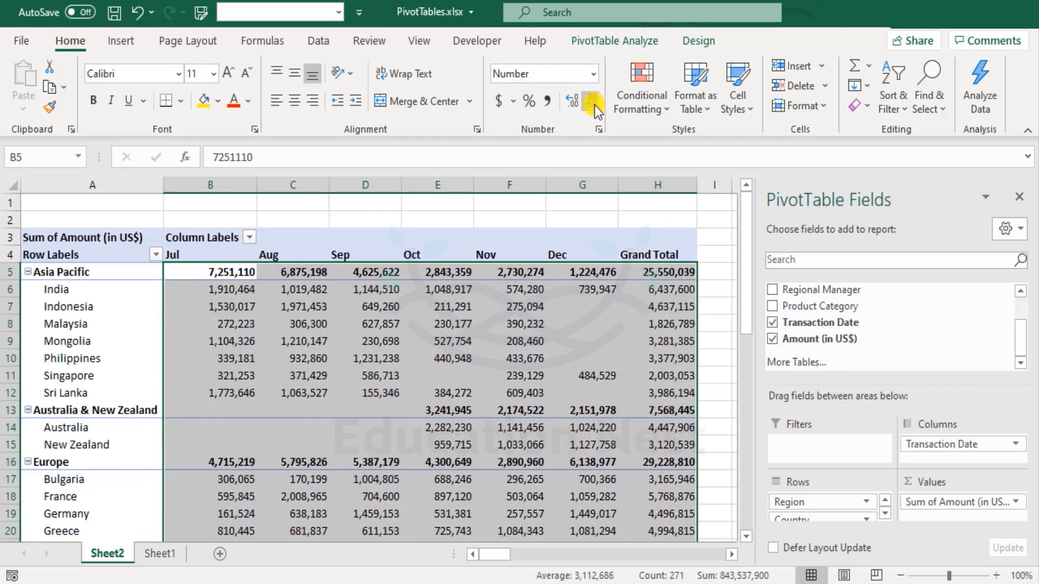
- AutoFit the widths of columns B through H to their contents
drag(216, 185, 647, 181)
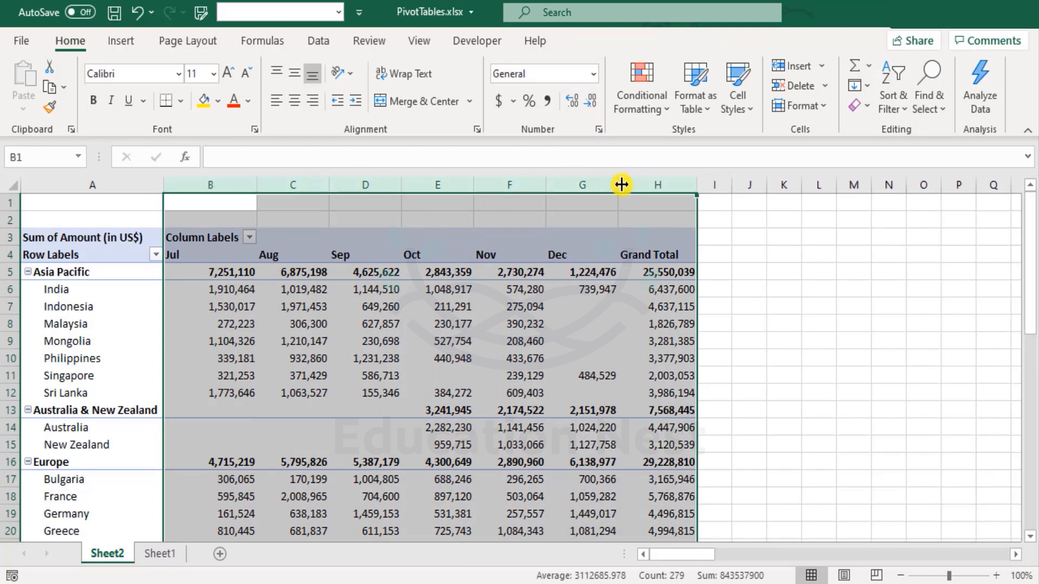
double_click(619, 184)
click(360, 325)
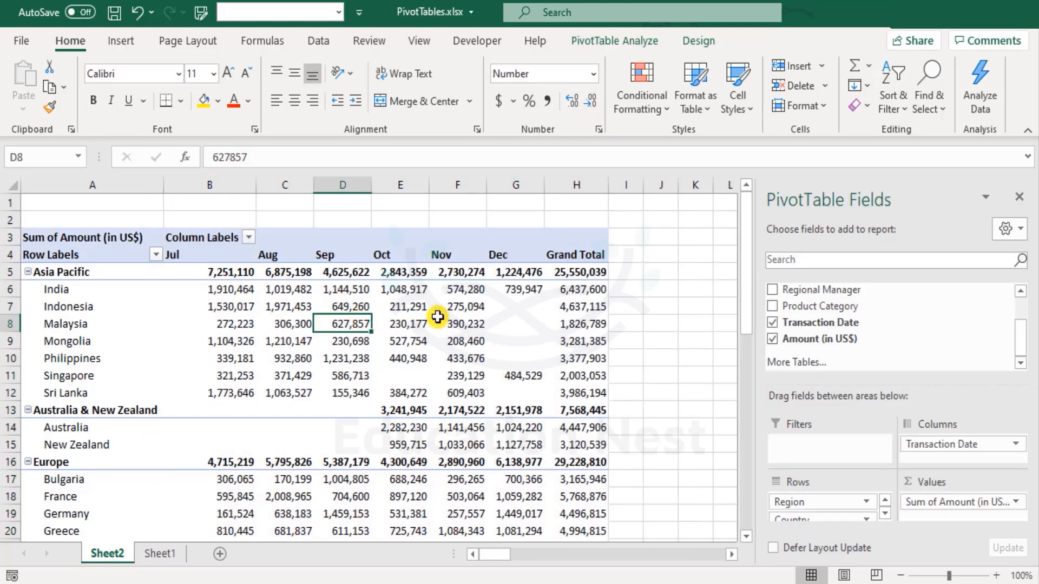
- Examine which country and month combinations have blank amounts, comparing the Asia Pacific, Australia & New Zealand and Europe rows
mouse_move(479, 324)
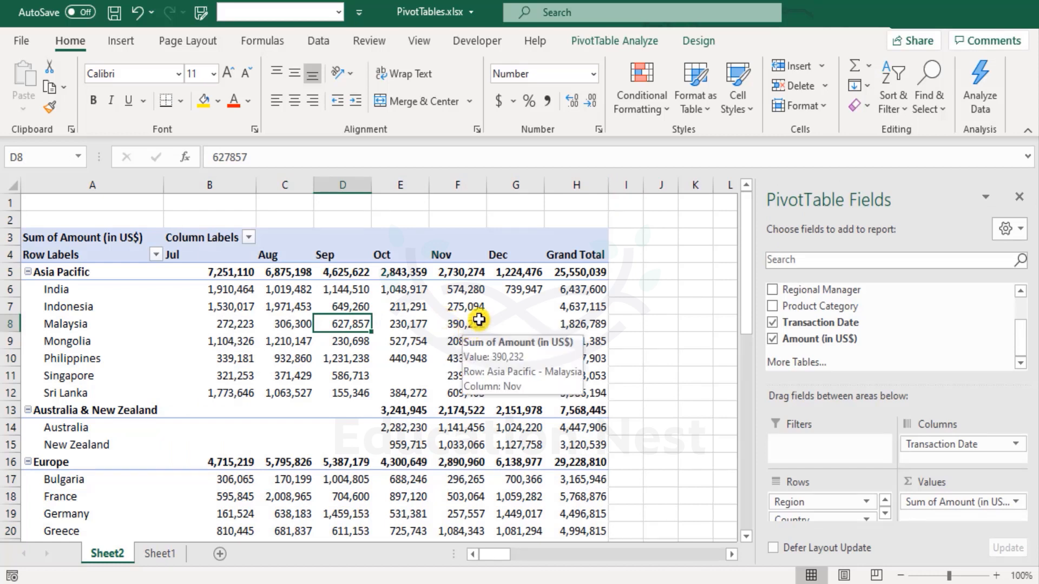
click(414, 344)
drag(513, 309, 525, 360)
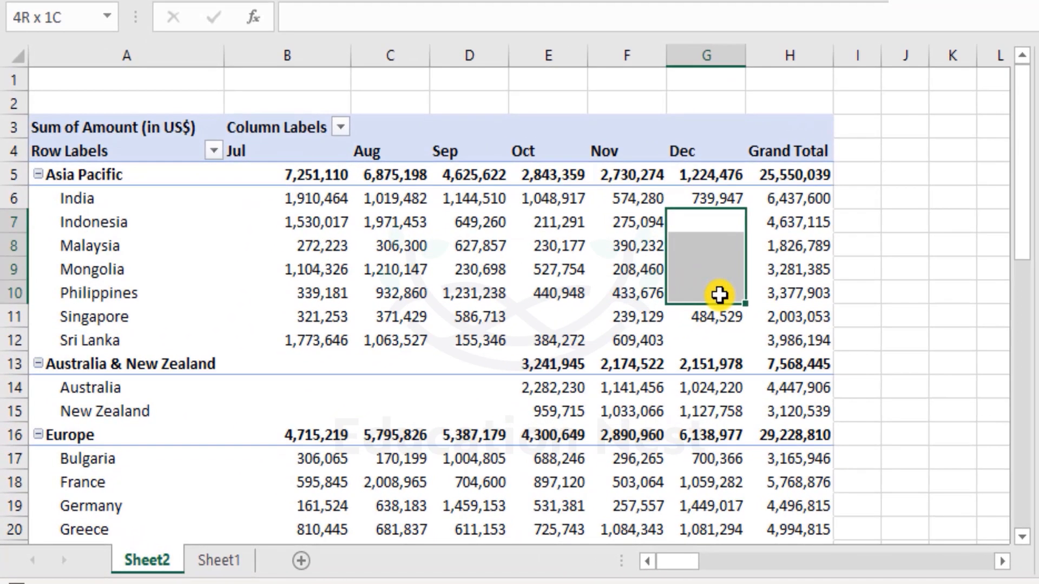
drag(719, 295, 720, 294)
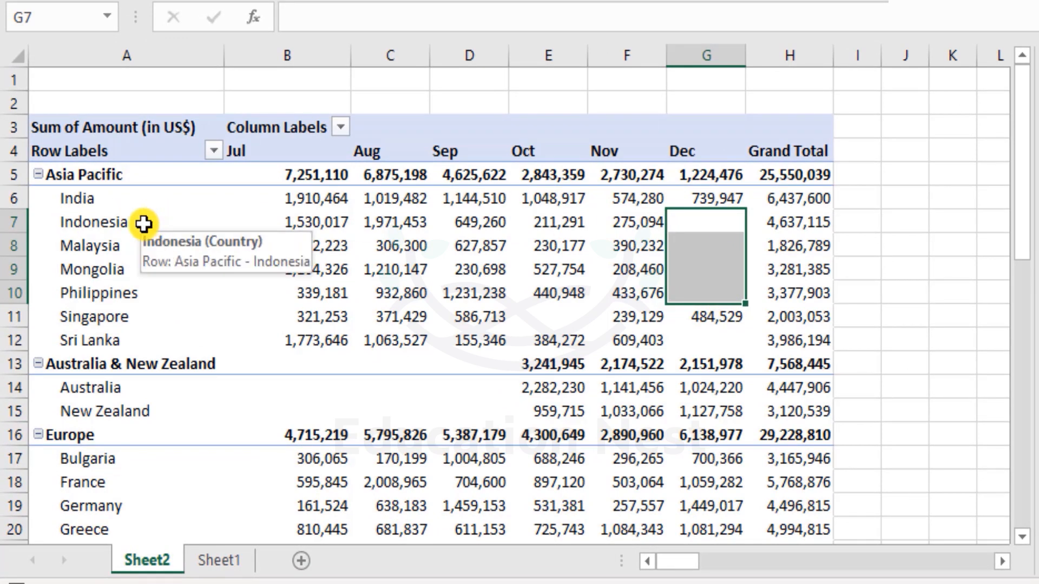
drag(122, 227, 687, 292)
drag(696, 220, 709, 300)
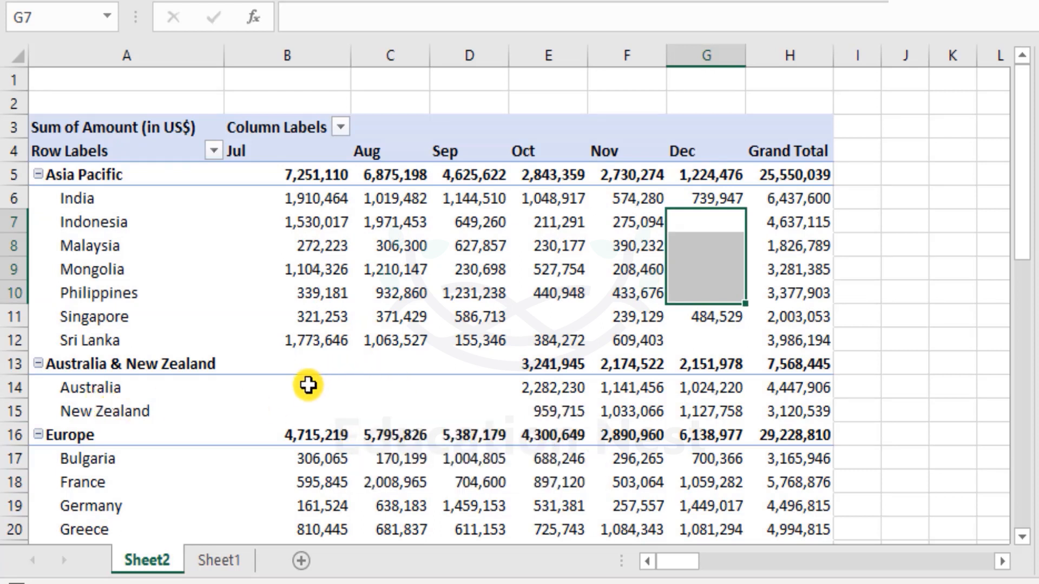
drag(308, 388, 477, 404)
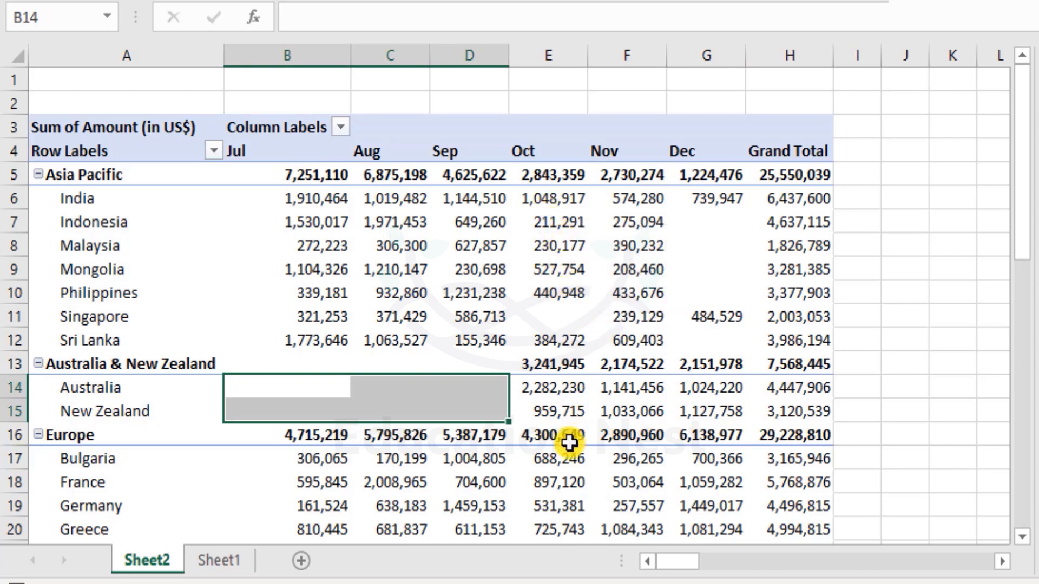
drag(564, 388, 685, 413)
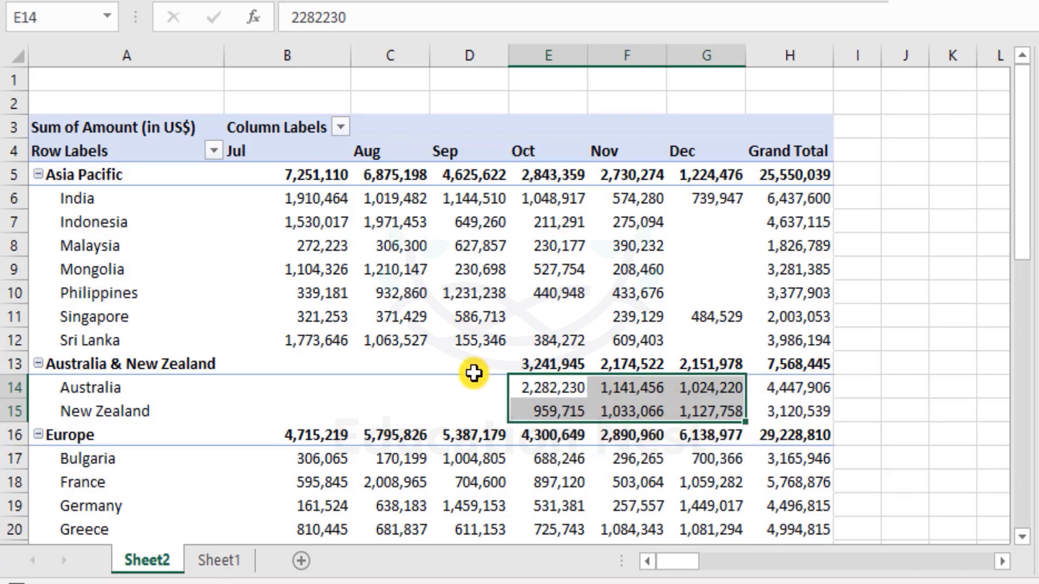
scroll(488, 368, down, 3)
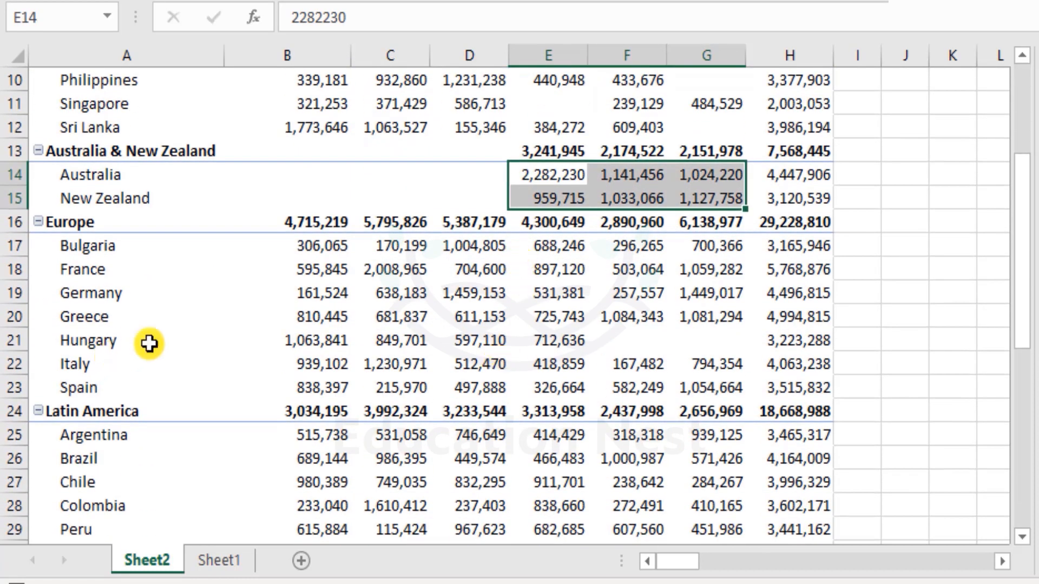
- Examine the remaining blank cells, including Hungary's November and December, the Middle East rows, and December for Indonesia through Philippines
drag(633, 340, 720, 333)
scroll(763, 319, down, 4)
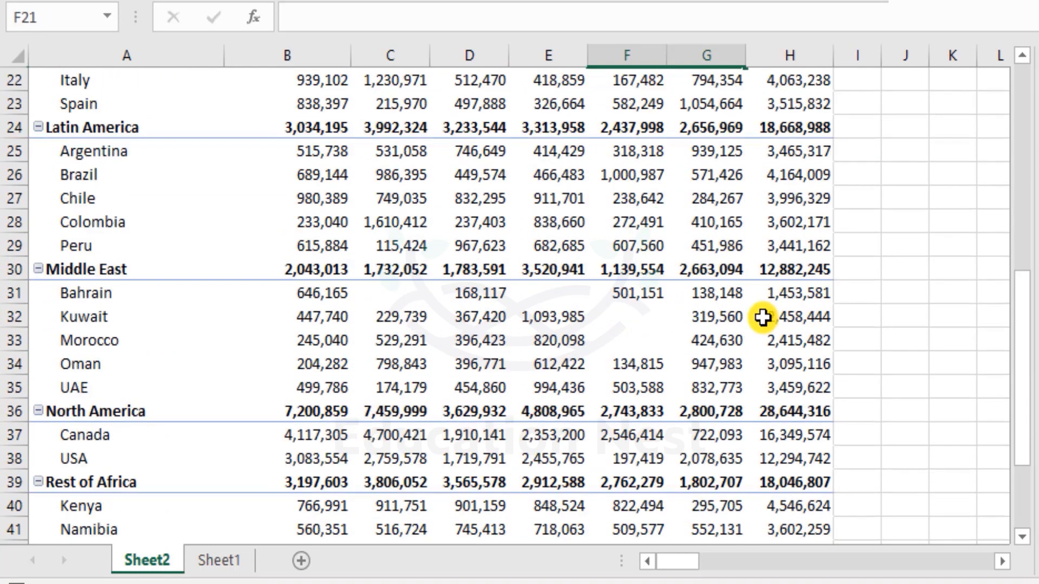
scroll(763, 319, up, 7)
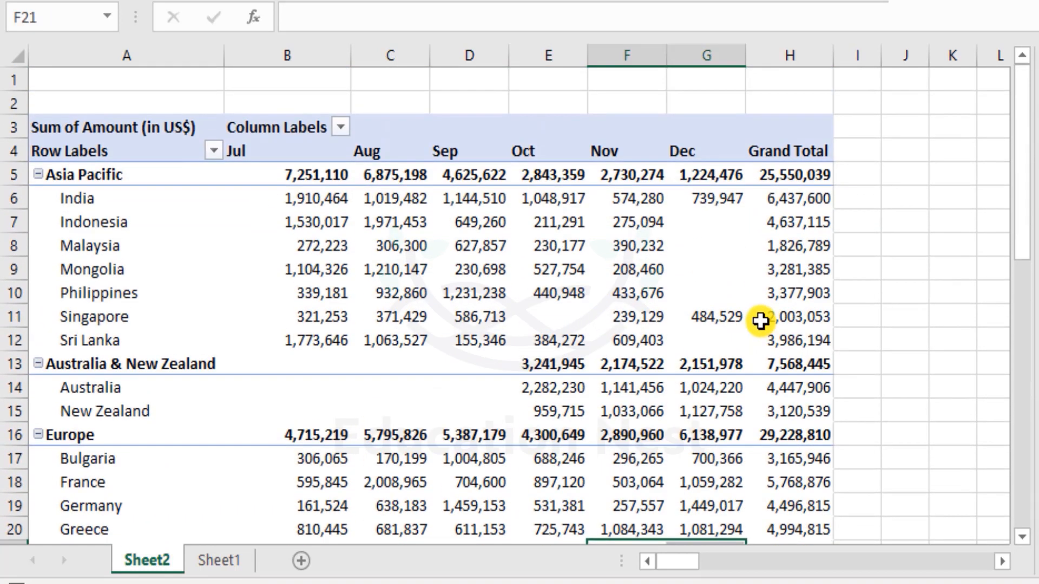
mouse_move(761, 321)
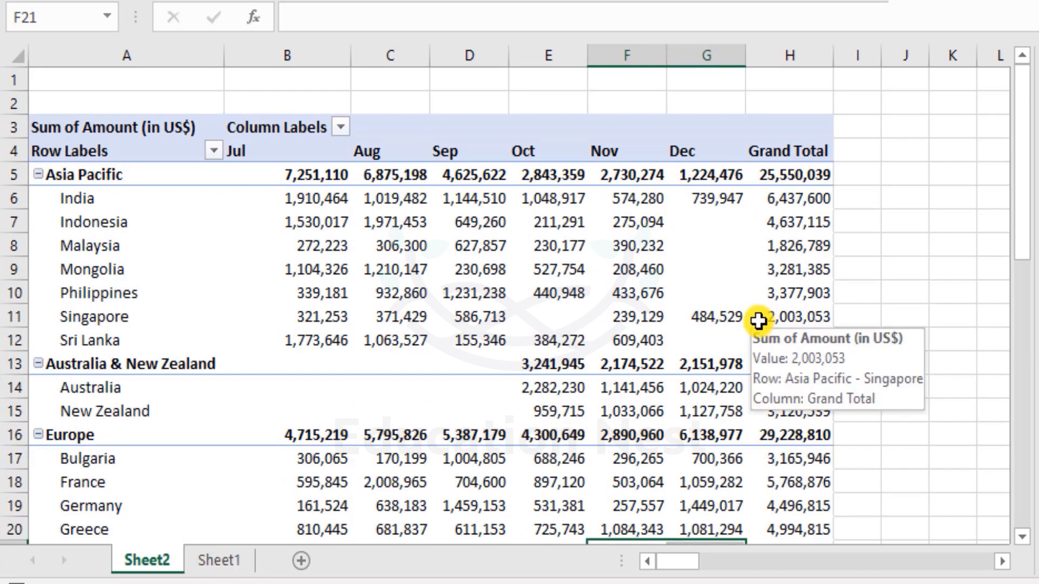
drag(714, 212, 728, 293)
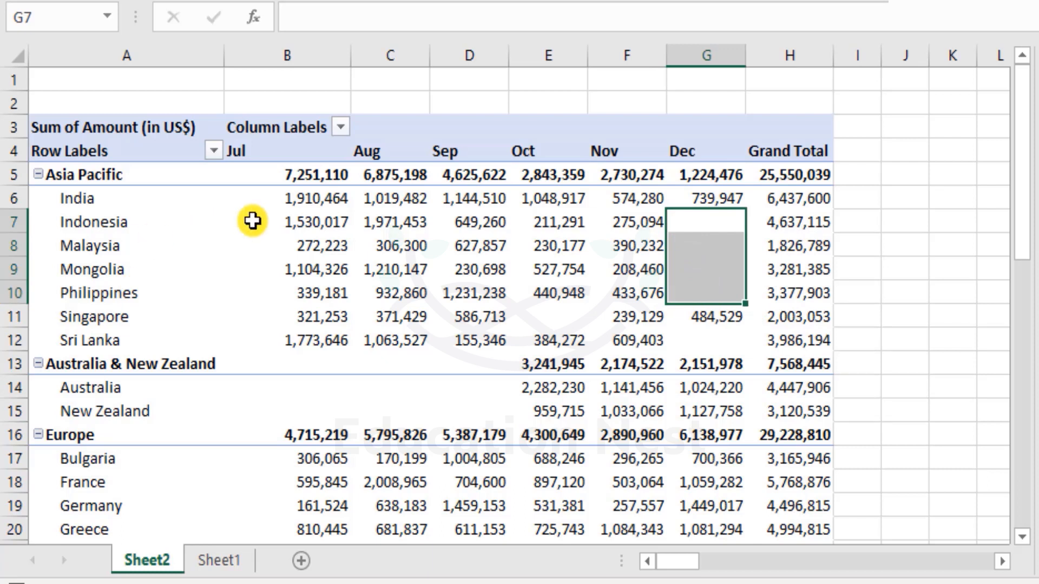
click(702, 216)
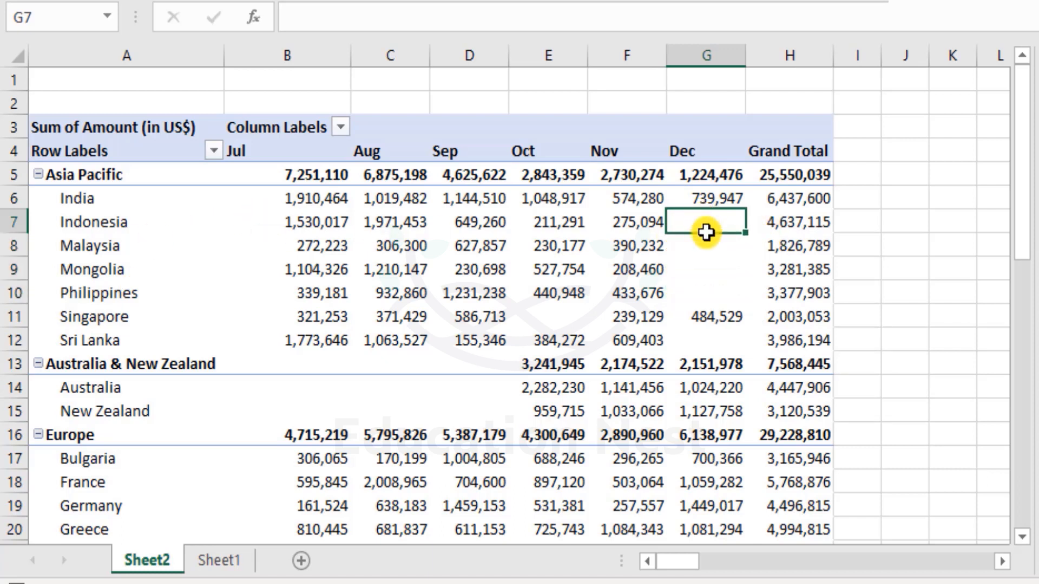
mouse_move(707, 233)
mouse_down()
mouse_move(716, 288)
mouse_move(710, 218)
mouse_up()
click(717, 287)
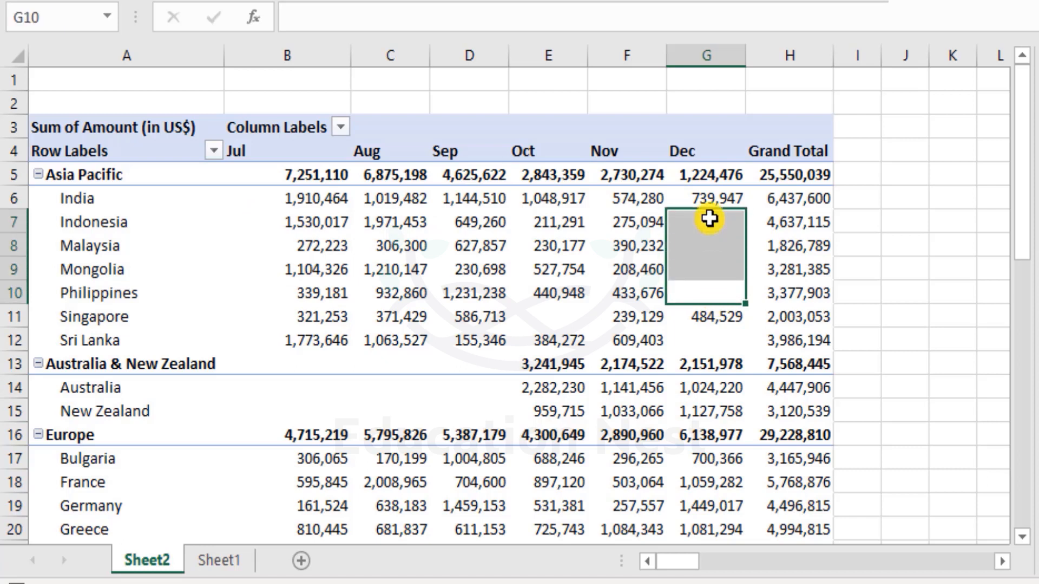
mouse_move(710, 218)
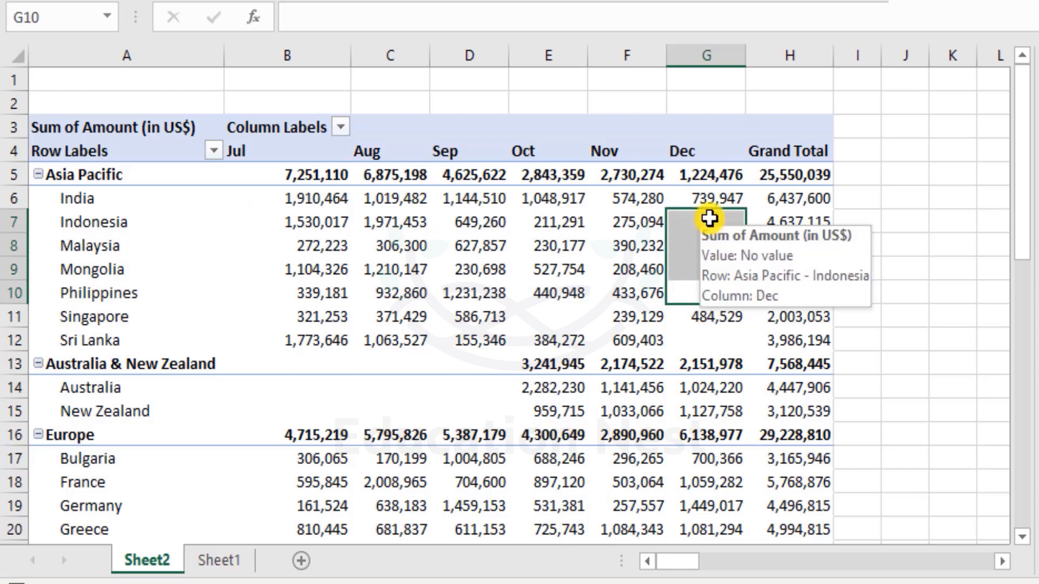
- Set the PivotTable options to show 0 for empty cells
right_click(338, 214)
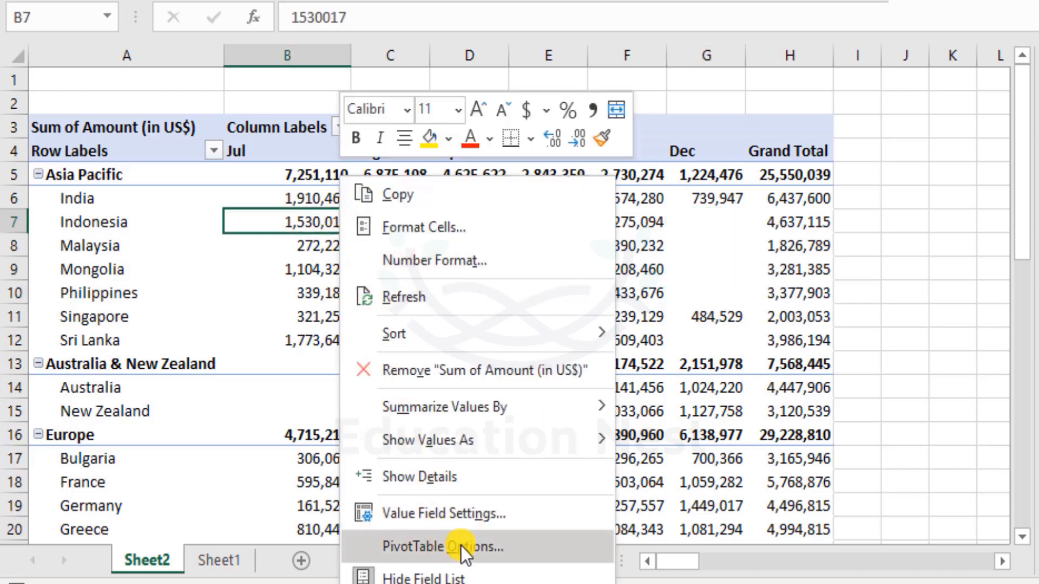
click(496, 544)
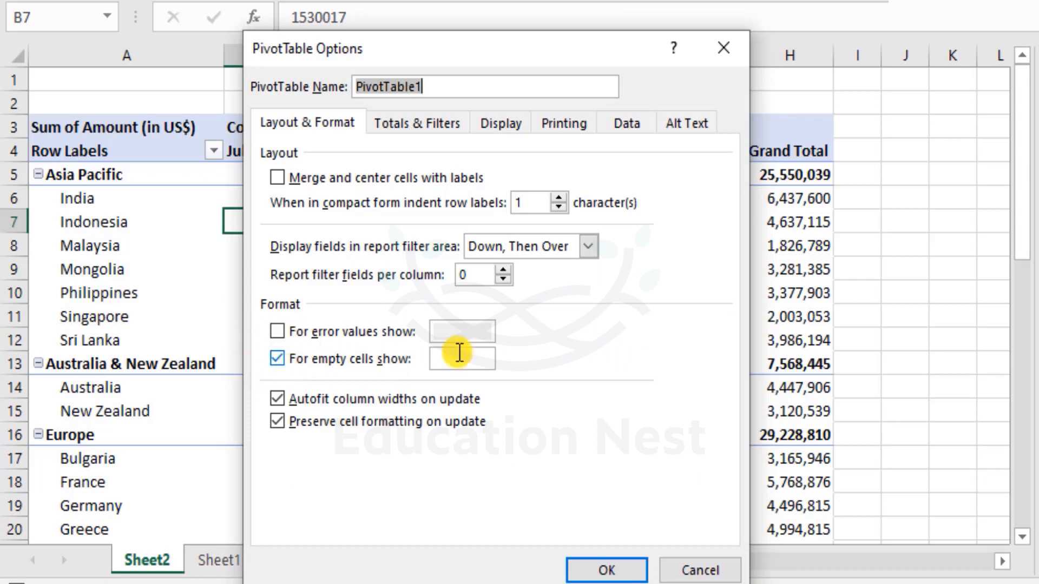
click(482, 353)
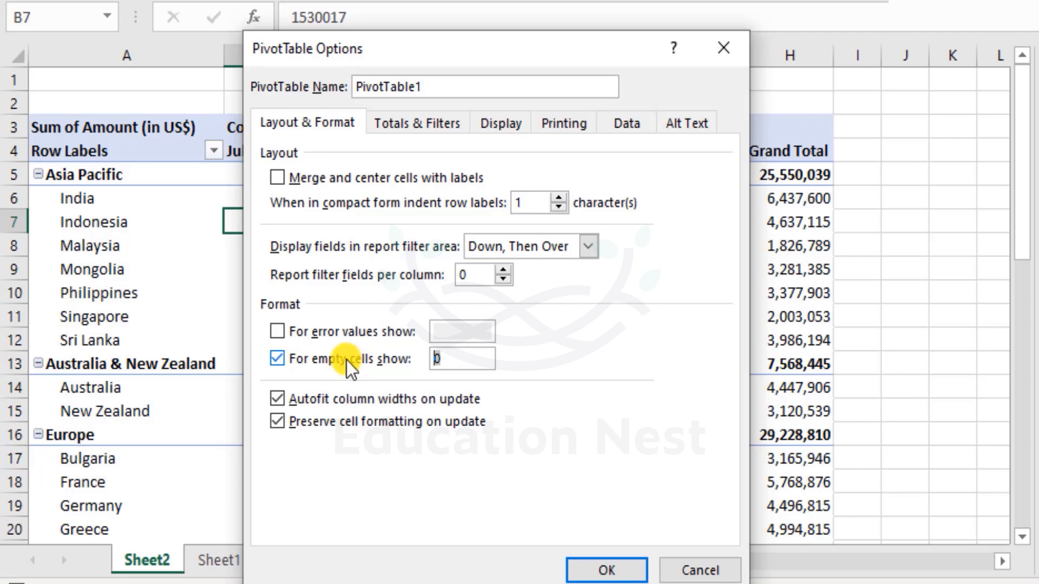
text(NA)
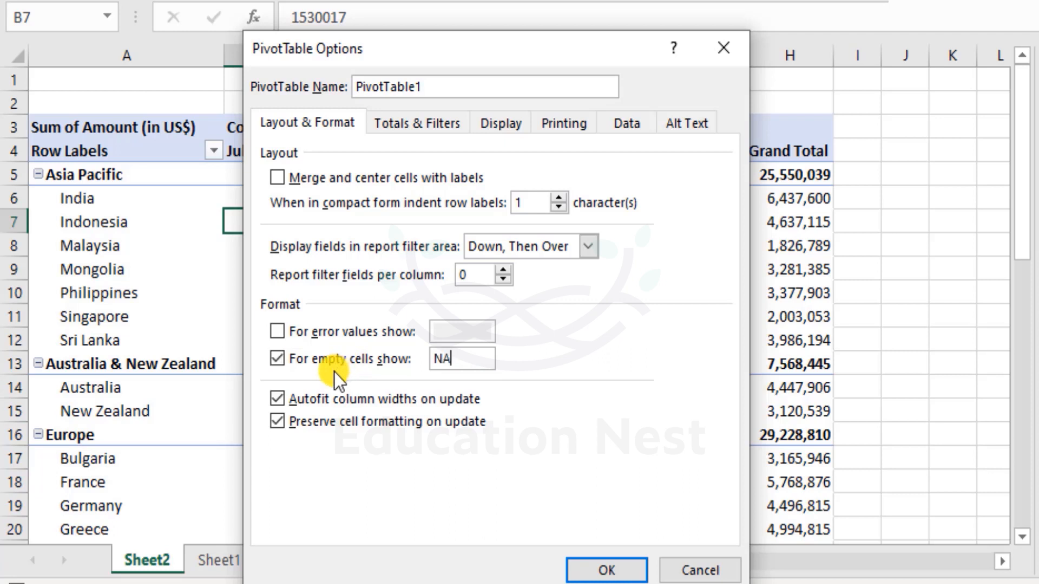
drag(466, 359, 366, 368)
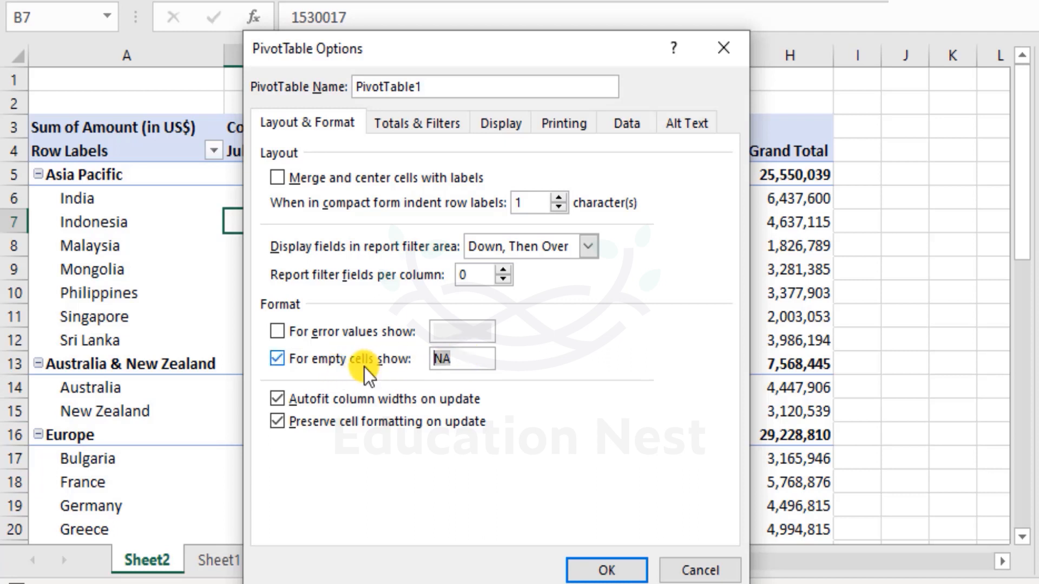
text(0)
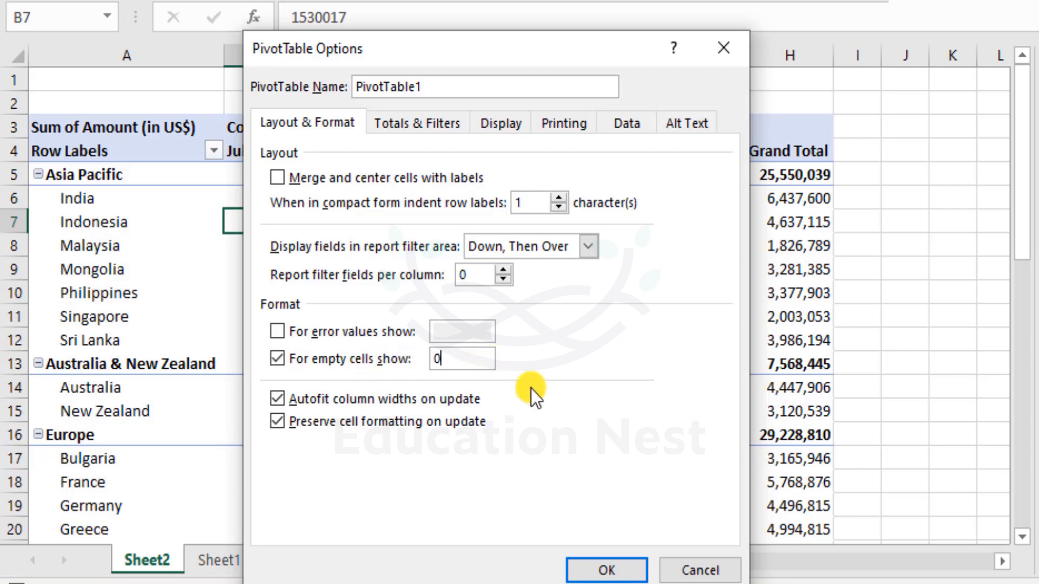
click(611, 572)
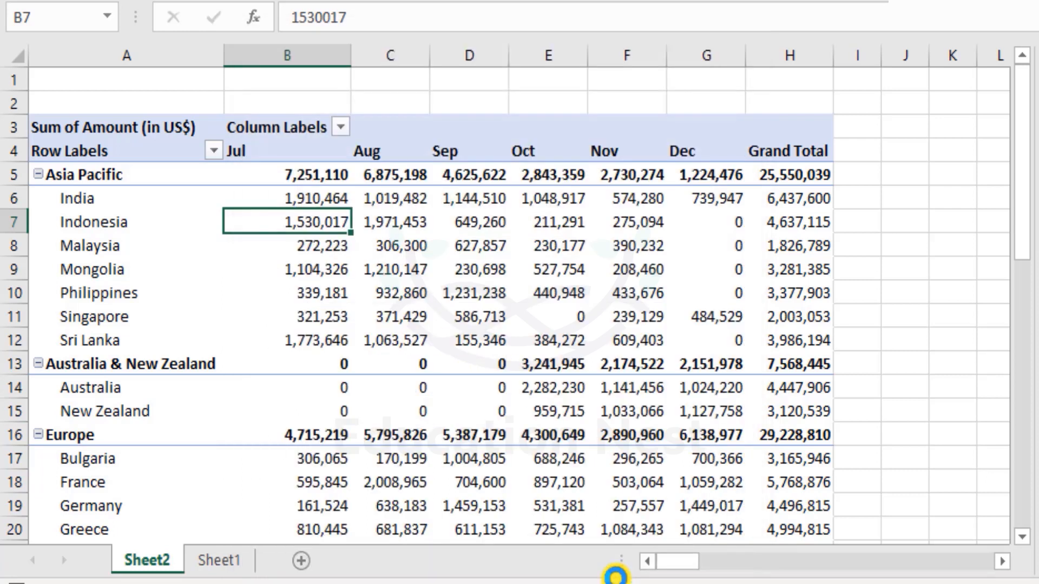
- Check how empty cells are displayed across all regions of the PivotTable, from Asia Pacific to Rest of Africa
scroll(589, 289, down, 6)
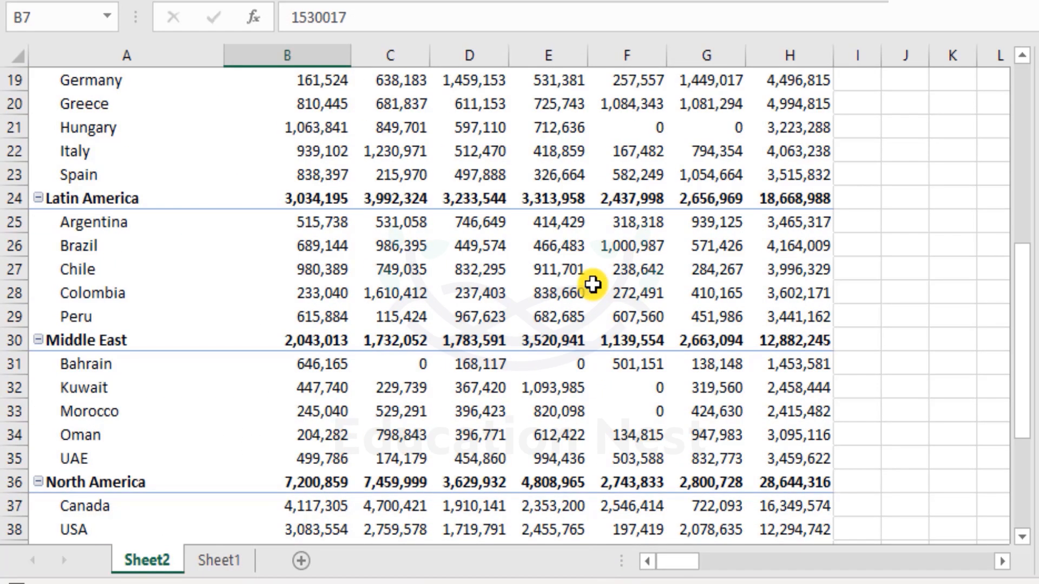
scroll(592, 285, down, 2)
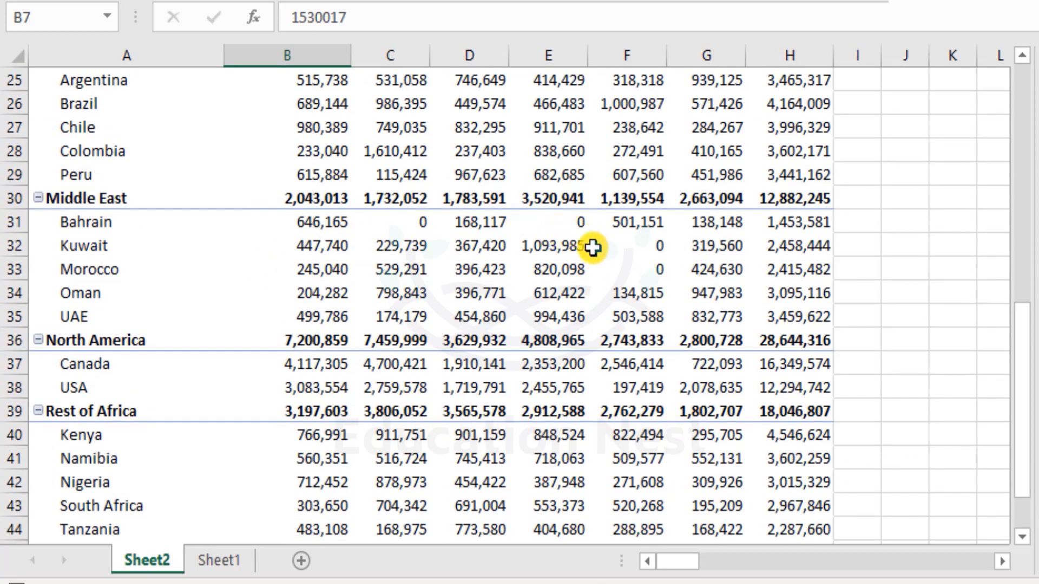
scroll(593, 247, down, 4)
scroll(593, 247, up, 12)
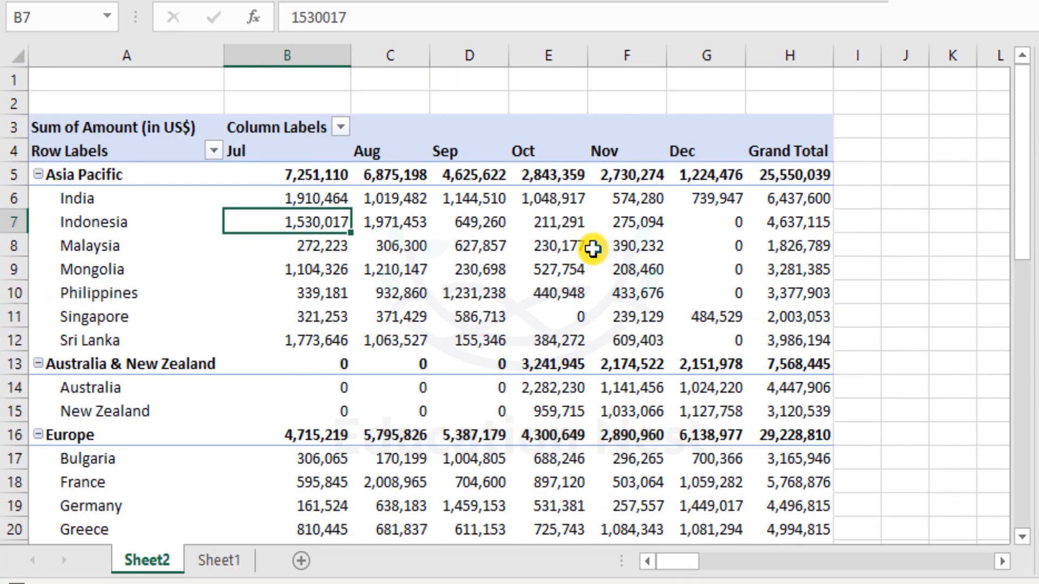
click(593, 248)
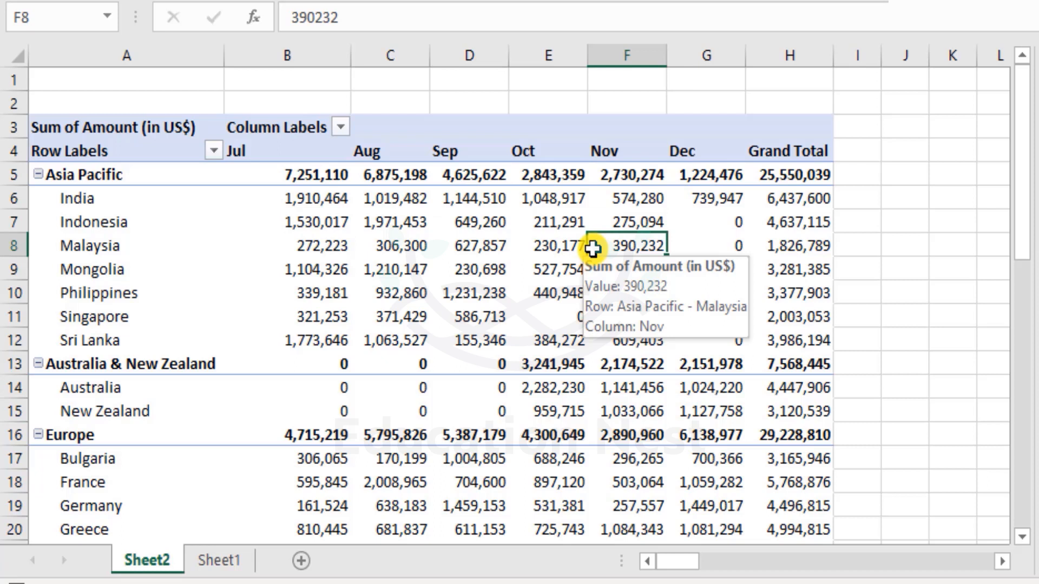
scroll(216, 244, down, 3)
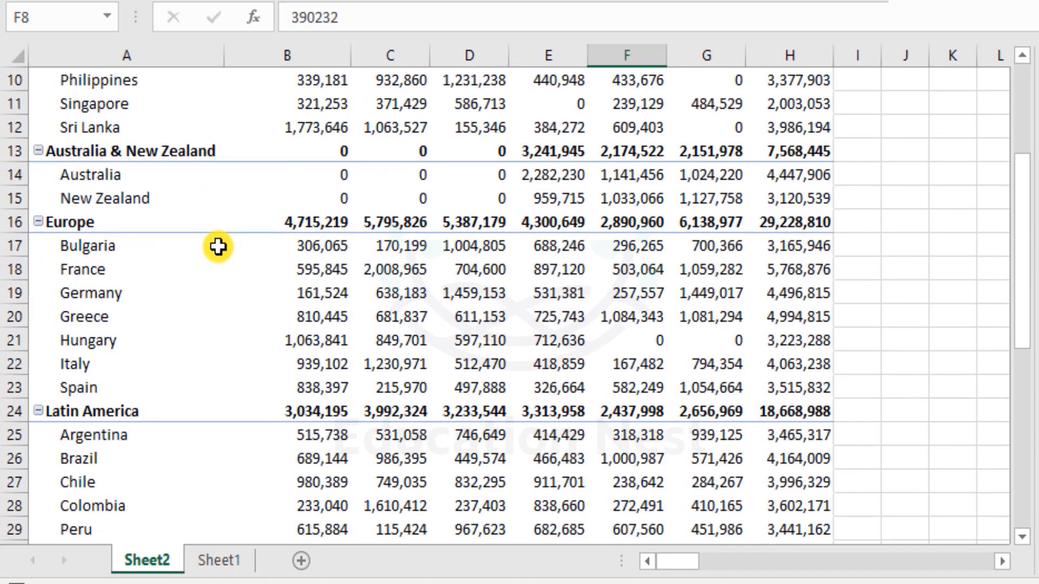
scroll(218, 247, up, 3)
scroll(218, 247, down, 1)
scroll(218, 247, up, 1)
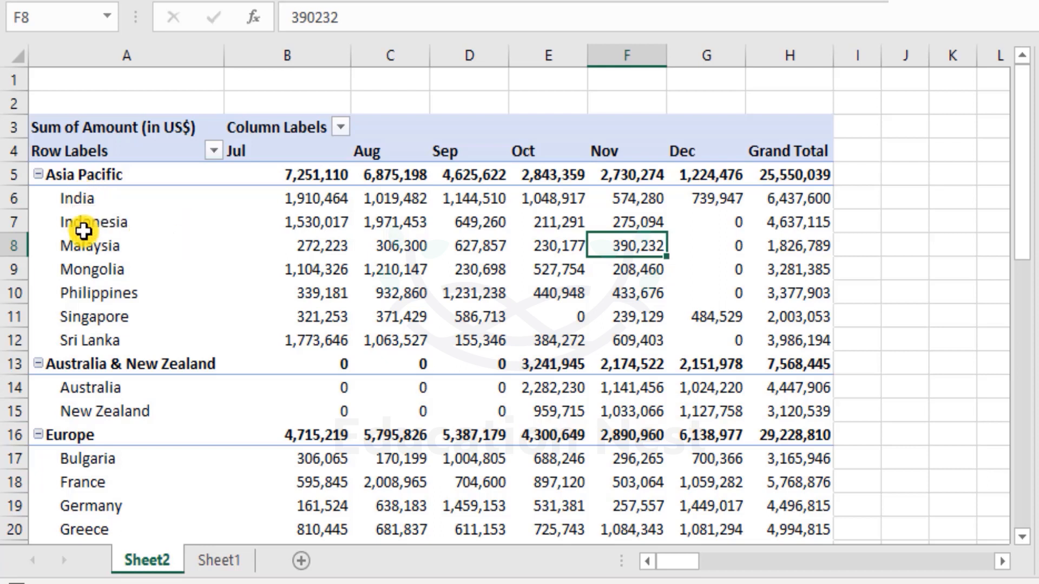
- Move Singapore directly below Indonesia within the Asia Pacific countries
drag(81, 197, 94, 334)
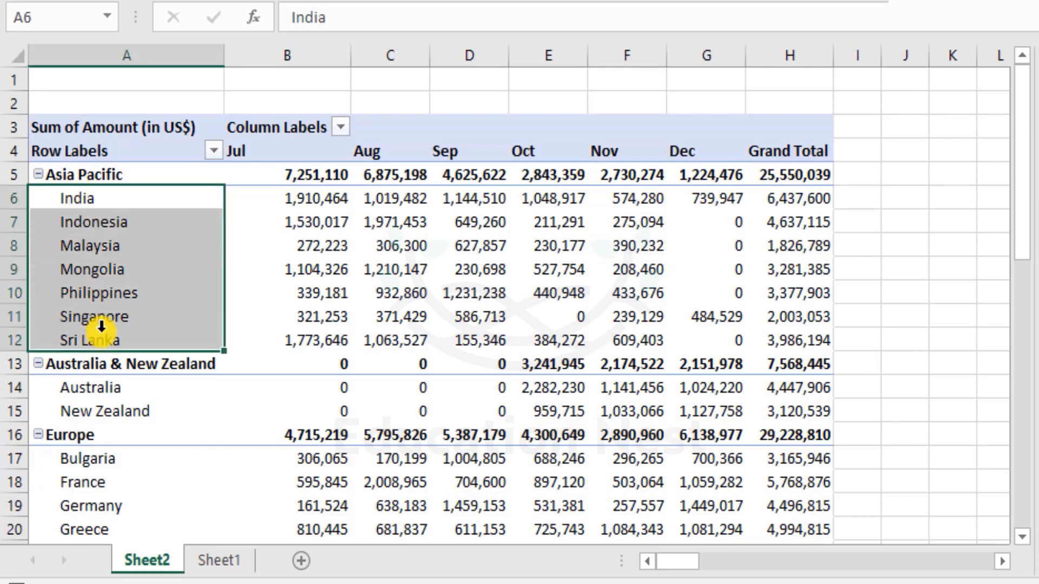
click(101, 319)
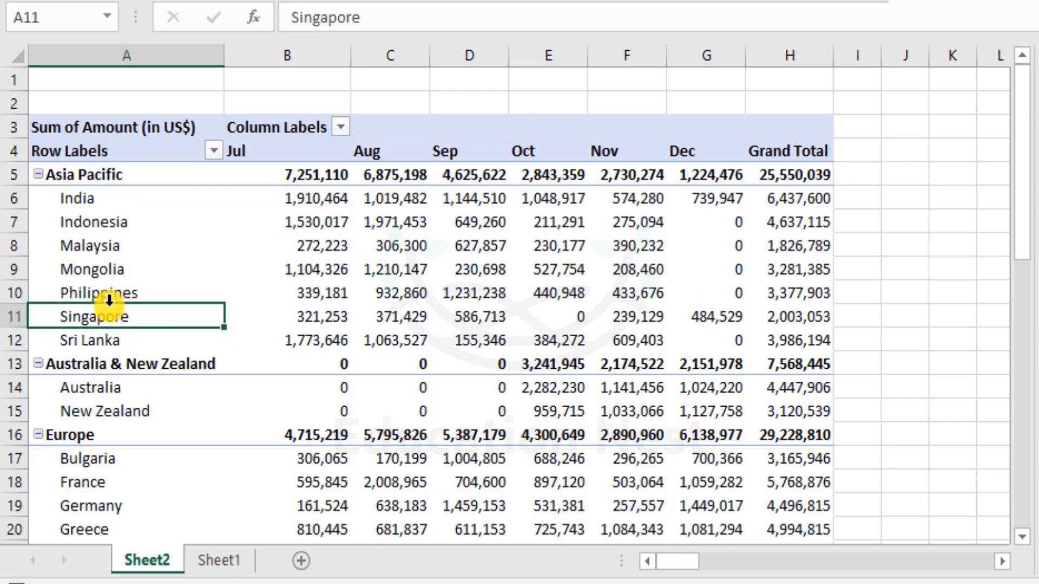
drag(105, 298, 106, 242)
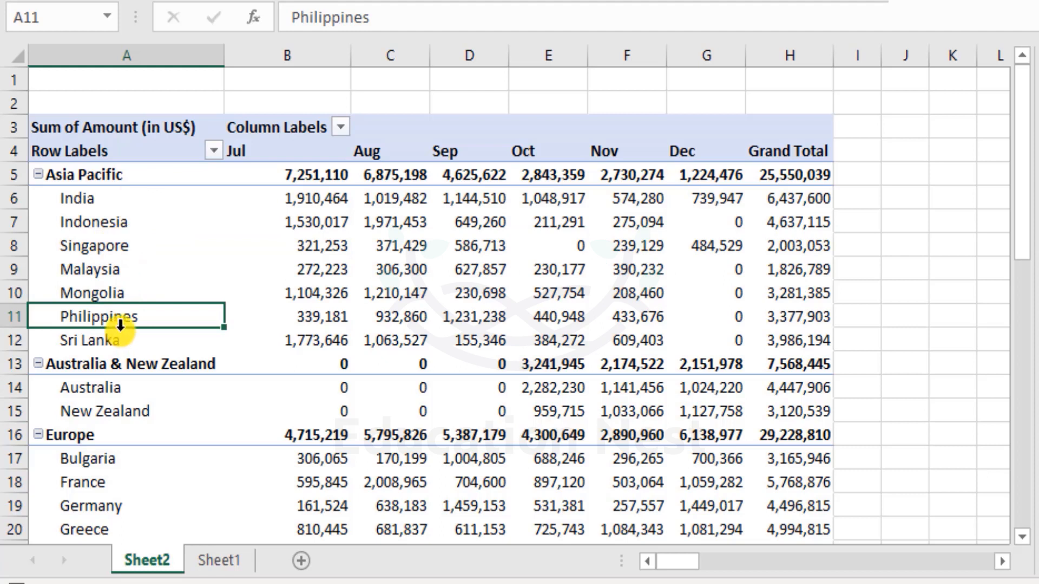
- Move Malaysia below Sri Lanka to the end of the Asia Pacific countries, and check its row of monthly amounts
click(116, 277)
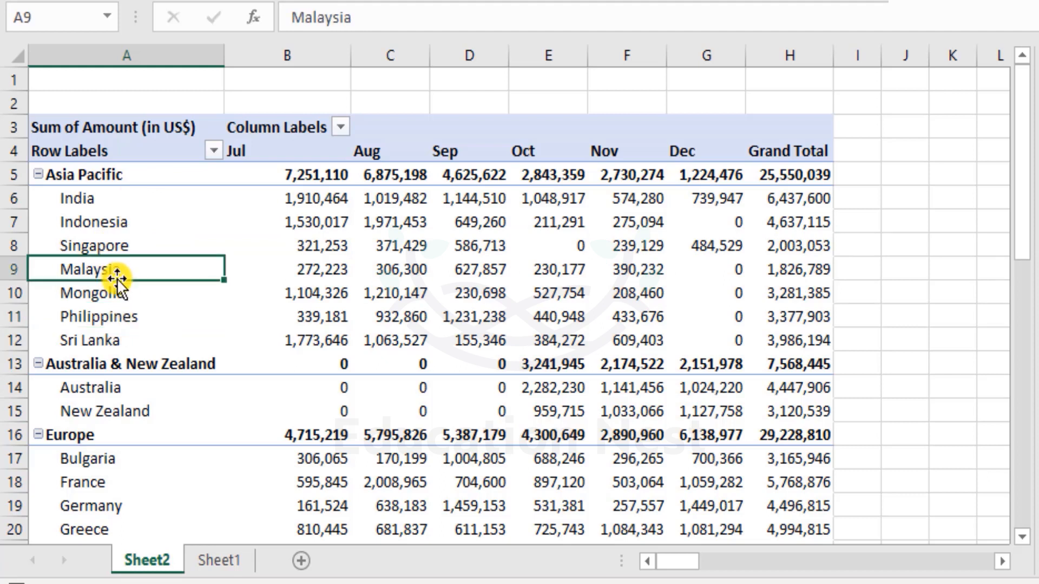
drag(117, 279, 130, 341)
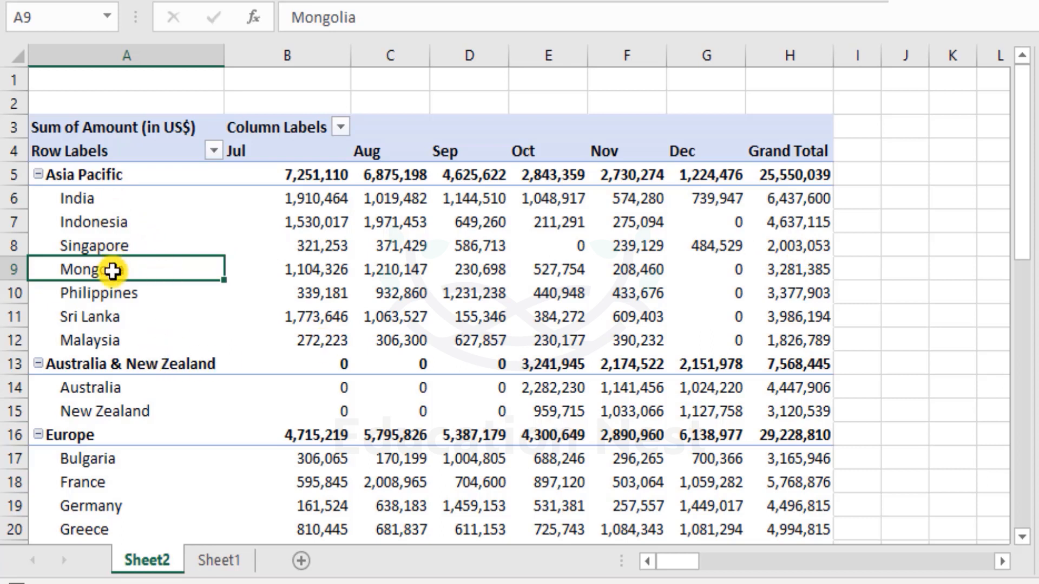
drag(88, 339, 796, 345)
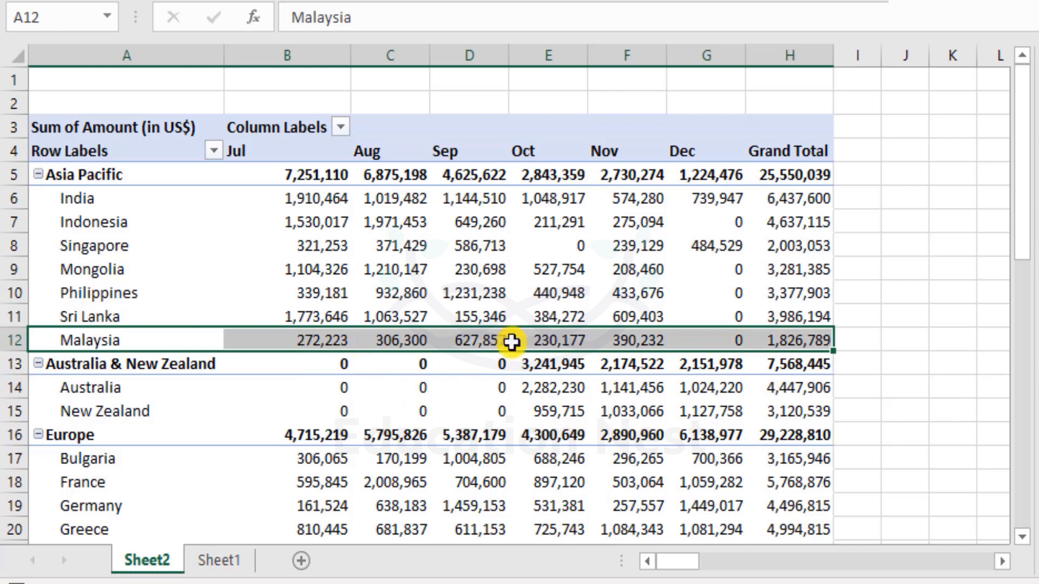
mouse_move(689, 340)
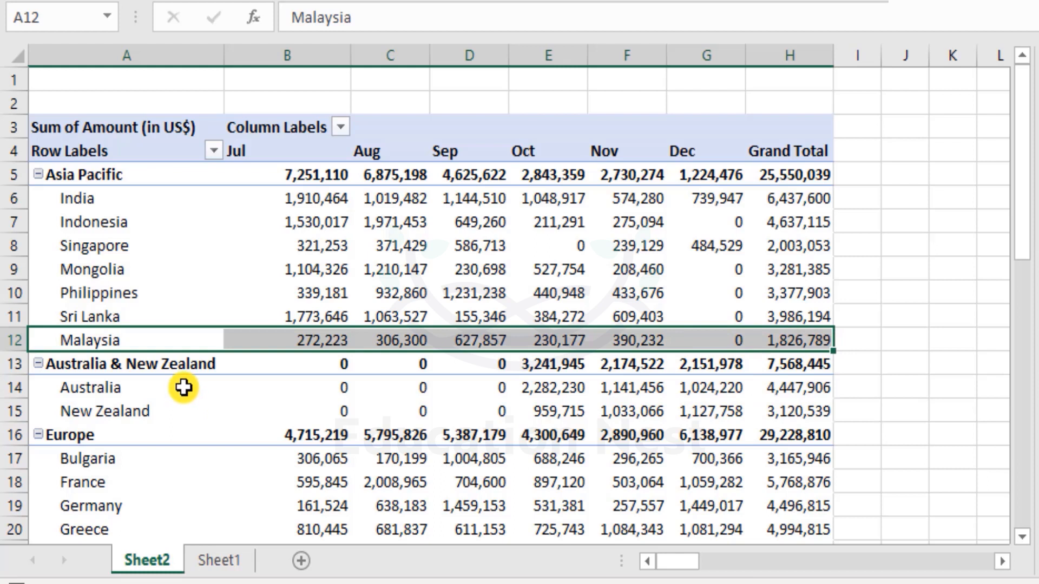
mouse_move(548, 365)
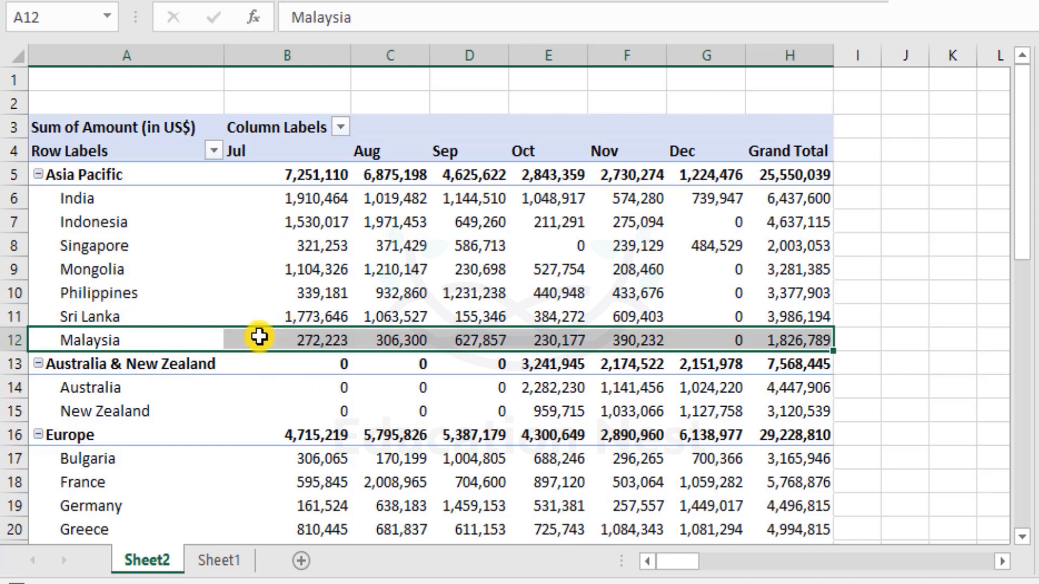
mouse_move(216, 341)
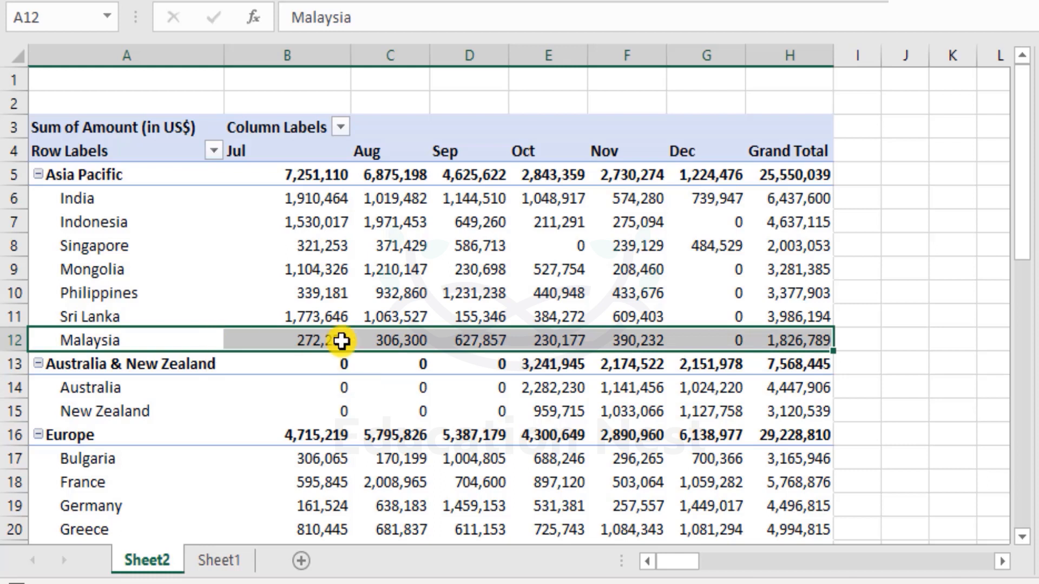
- Review the order of countries within each region and select all the country row labels
scroll(335, 351, down, 1)
scroll(336, 351, down, 1)
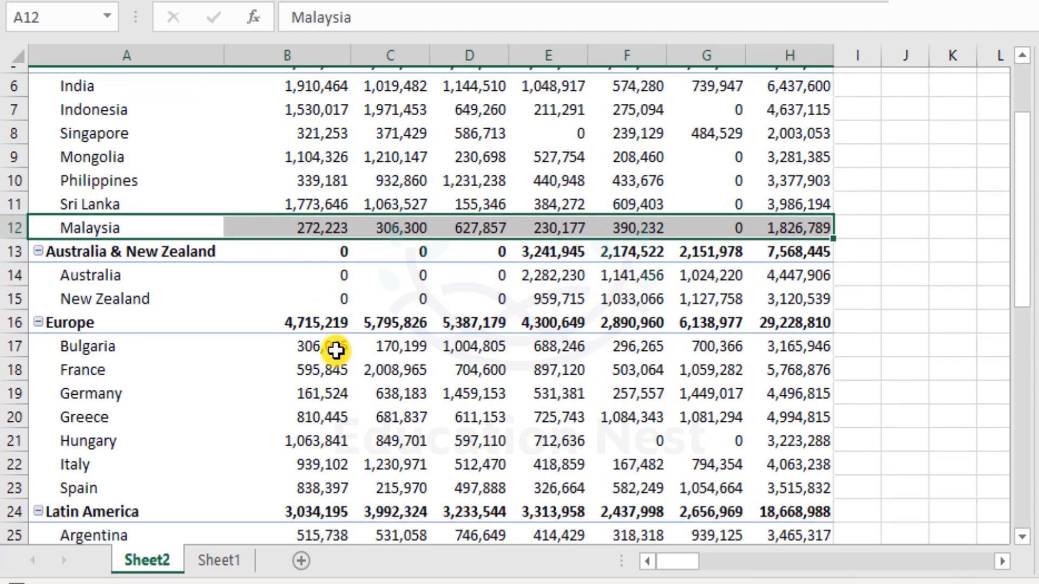
scroll(336, 351, down, 1)
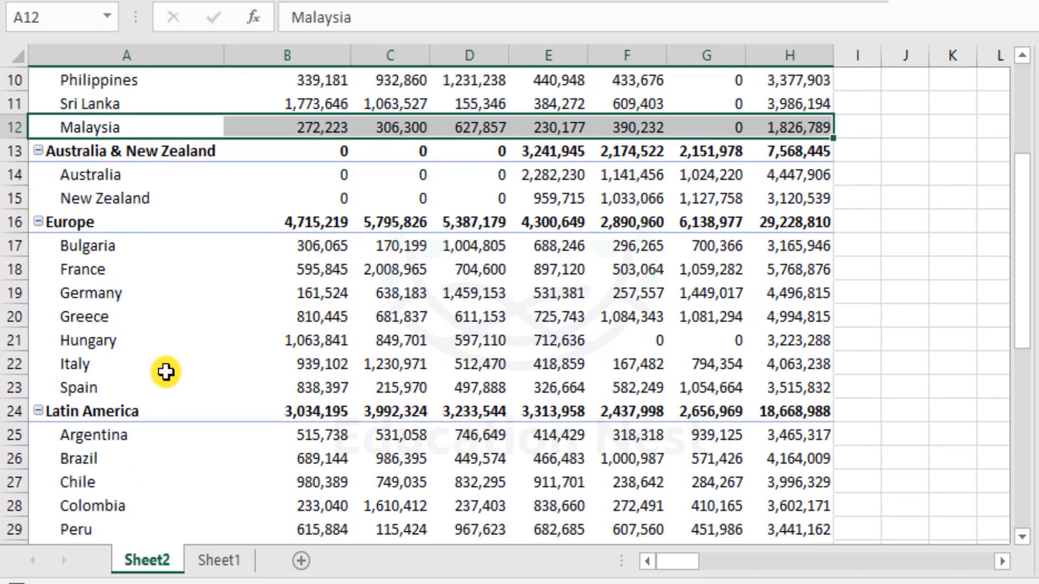
scroll(216, 343, up, 2)
scroll(169, 328, down, 2)
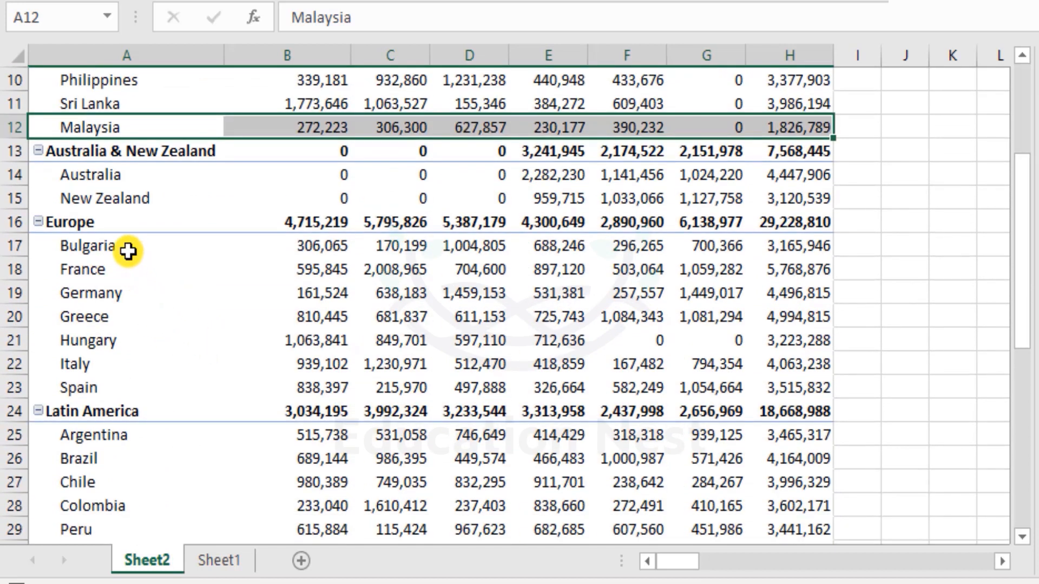
scroll(146, 402, down, 2)
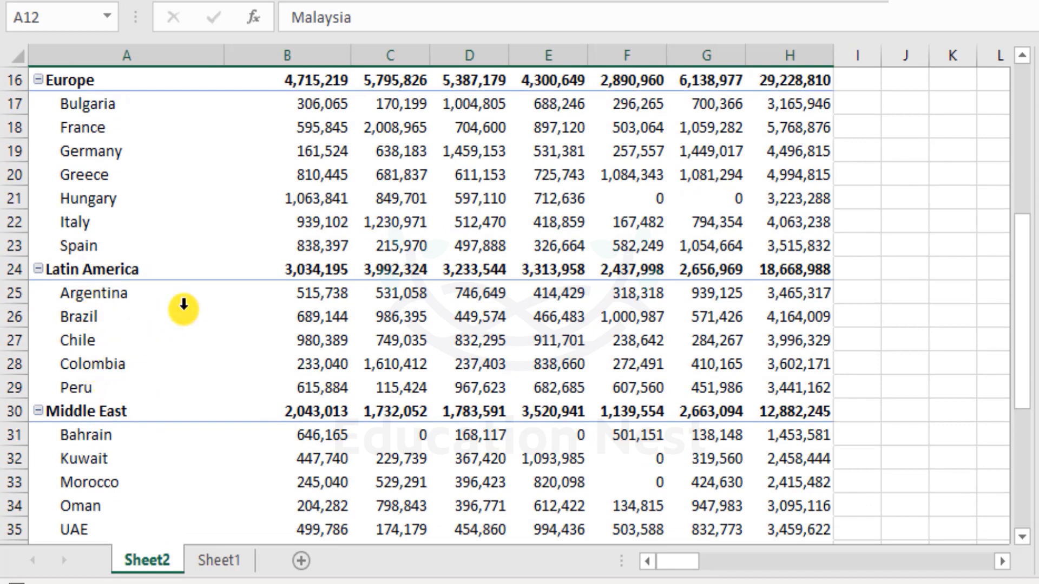
scroll(195, 309, up, 5)
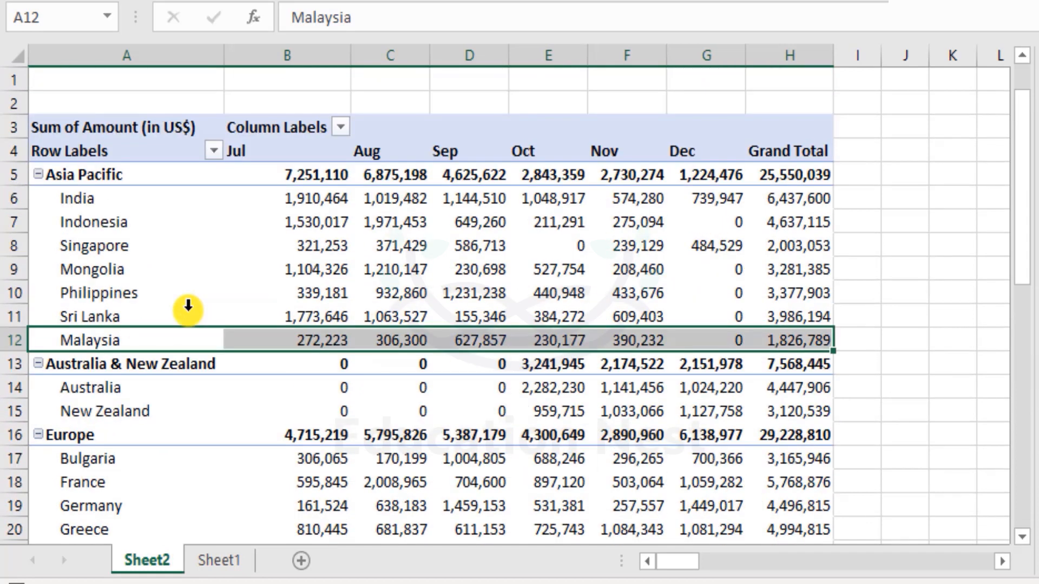
click(111, 197)
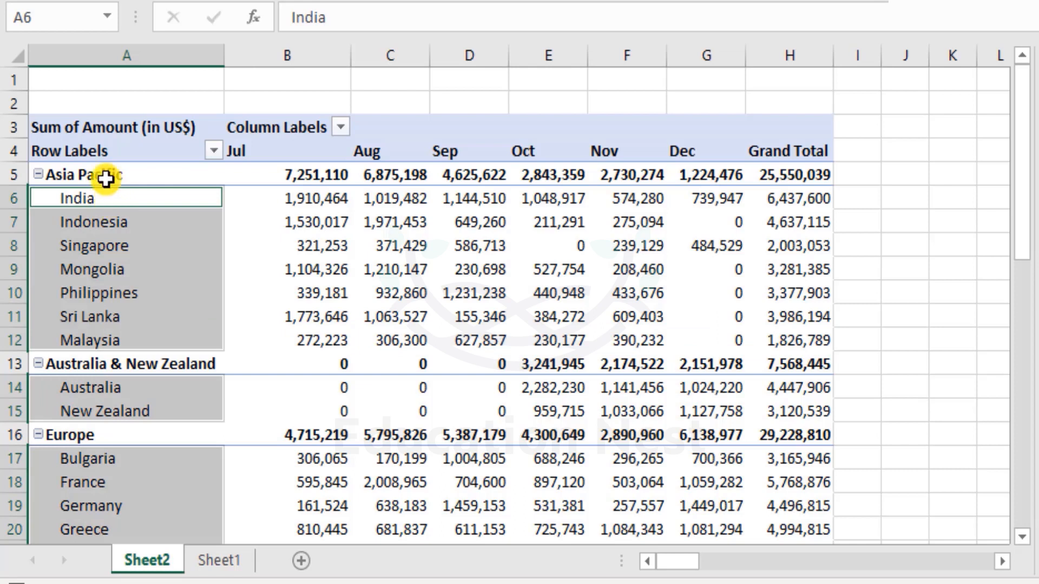
- Group the Asia Pacific and Australia & New Zealand regions together, including their countries, in the PivotTable's row labels
click(107, 176)
drag(106, 209, 135, 342)
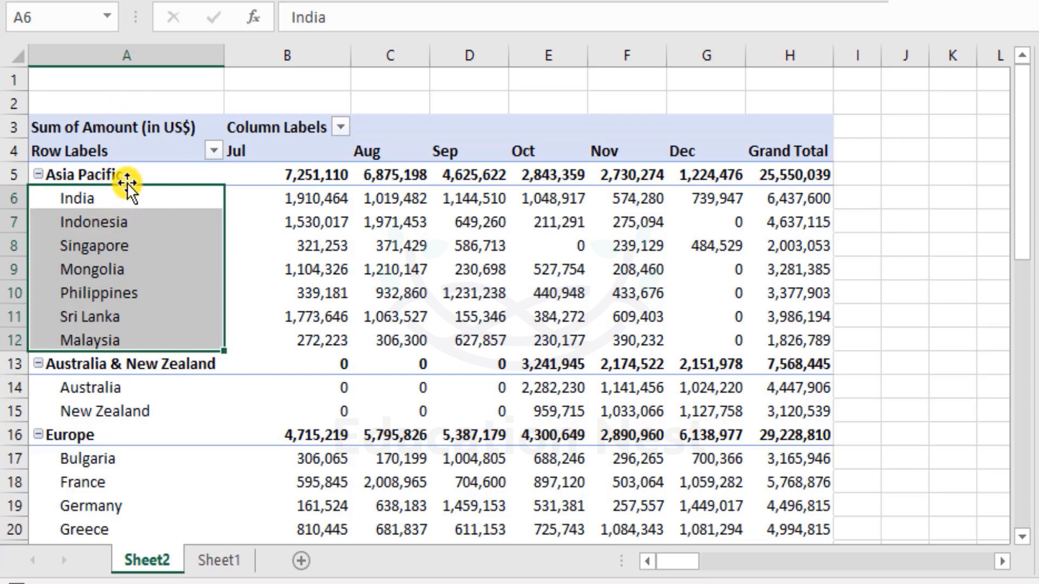
drag(135, 172, 156, 368)
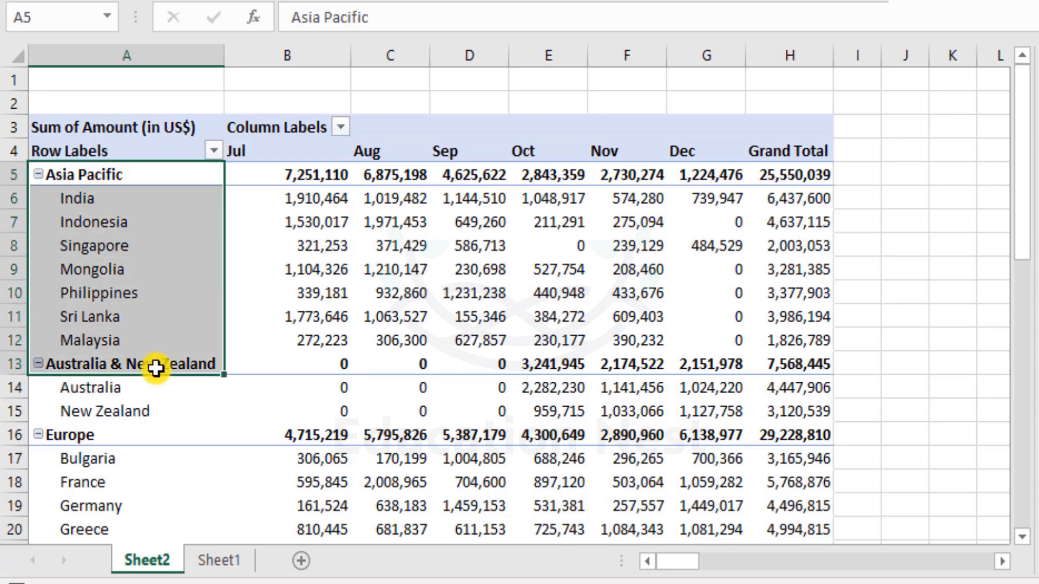
drag(132, 173, 139, 403)
right_click(139, 404)
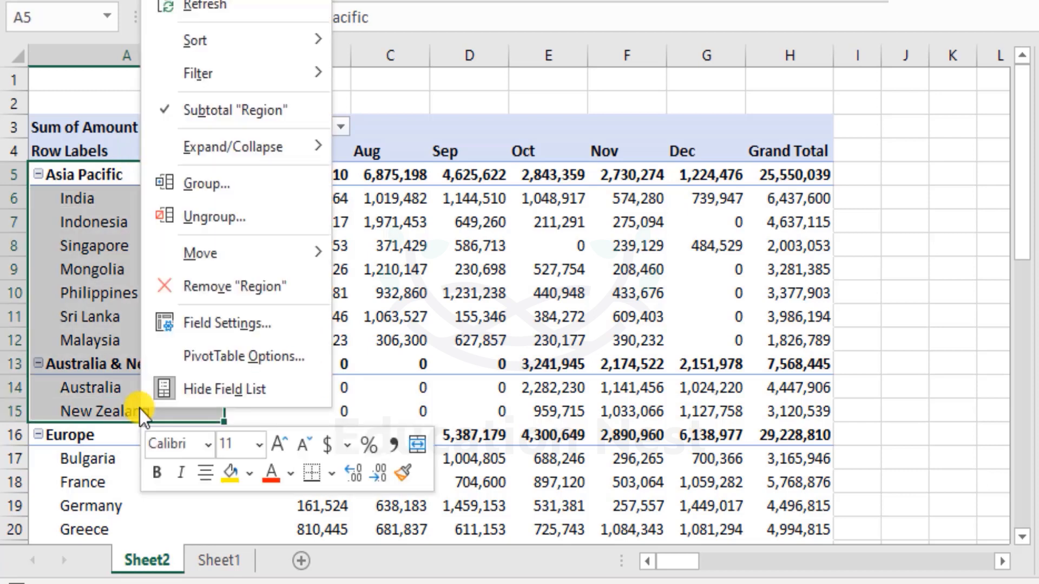
click(203, 189)
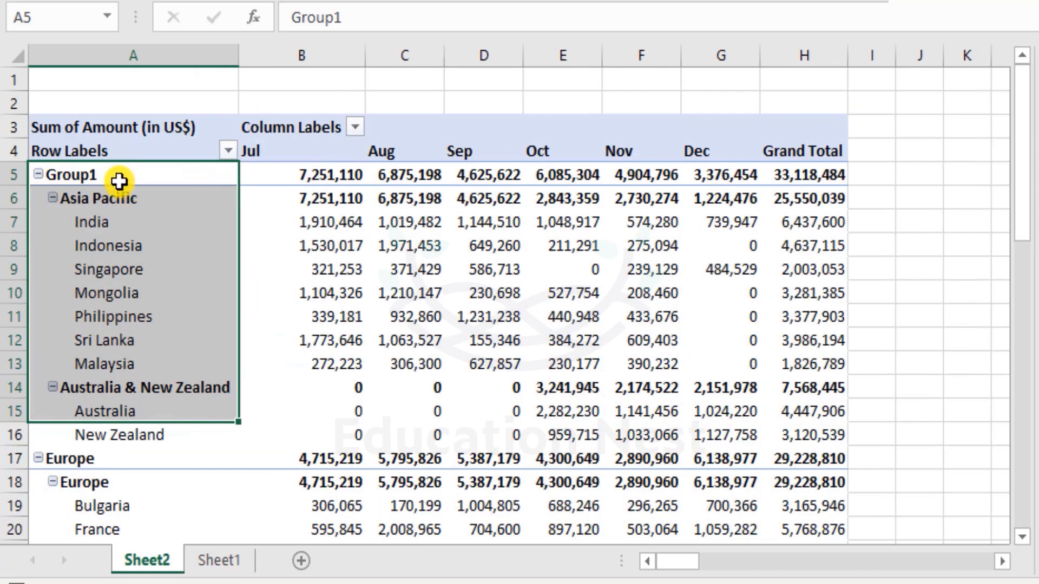
- Rename the new group containing Asia Pacific and Australia & New Zealand as Region 1
click(115, 175)
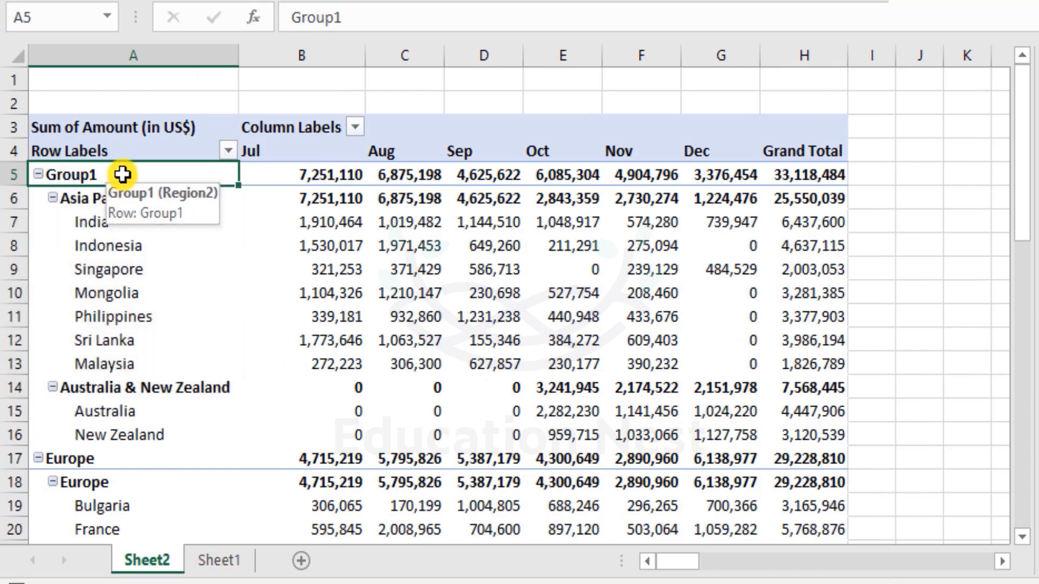
double_click(121, 174)
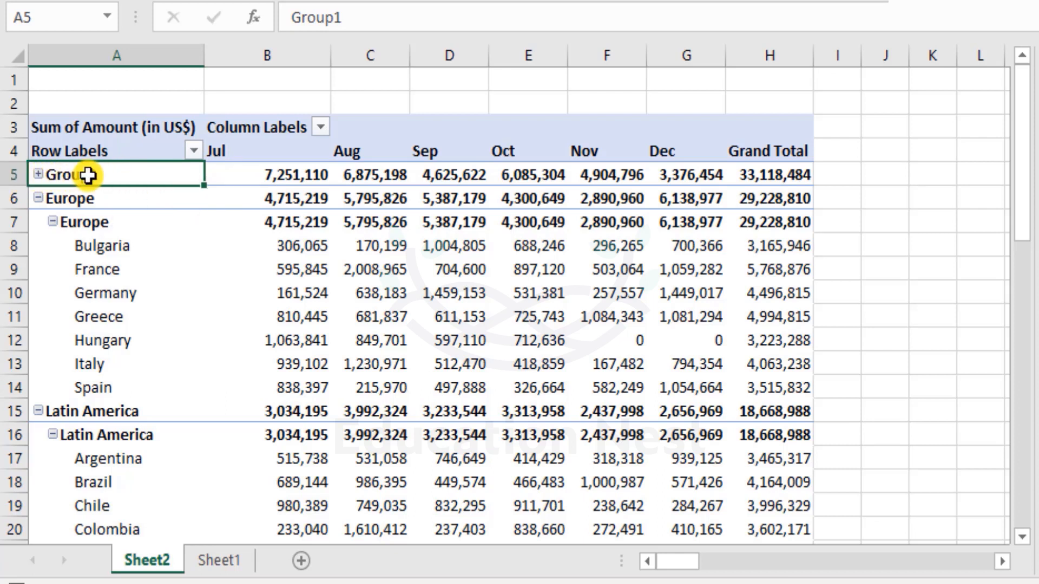
click(38, 175)
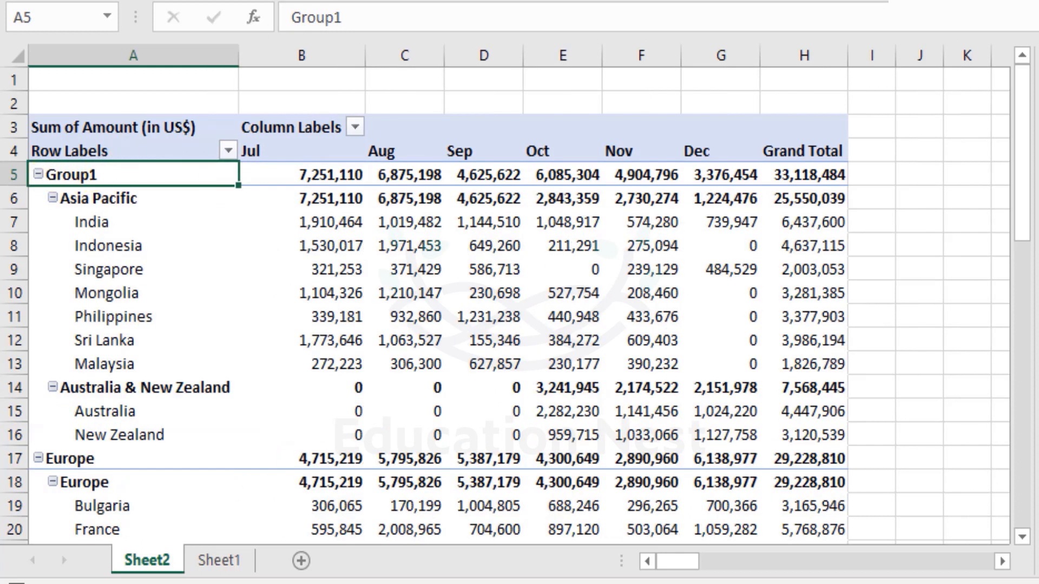
drag(387, 24, 93, 25)
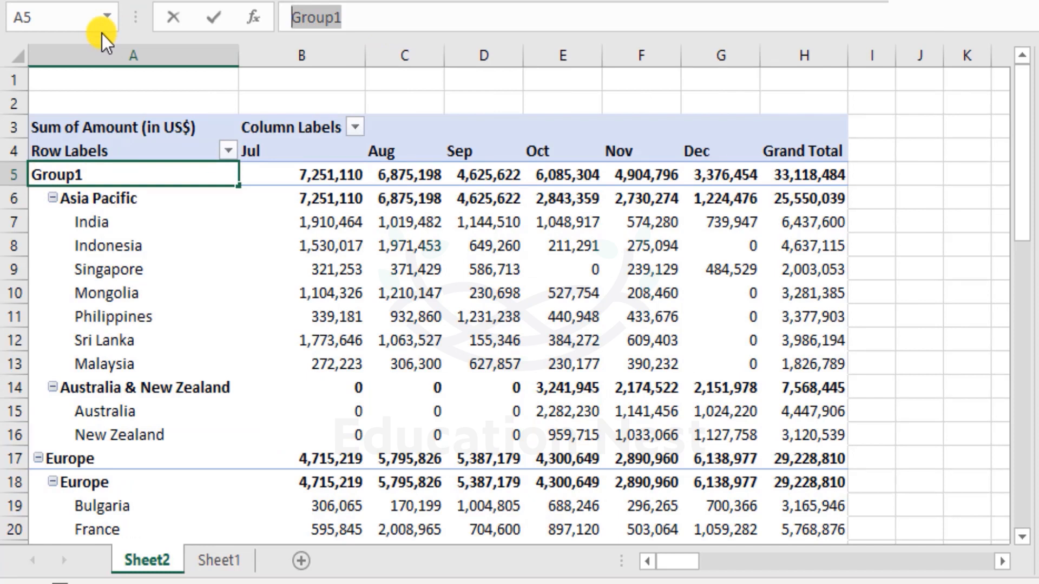
text(Regi)
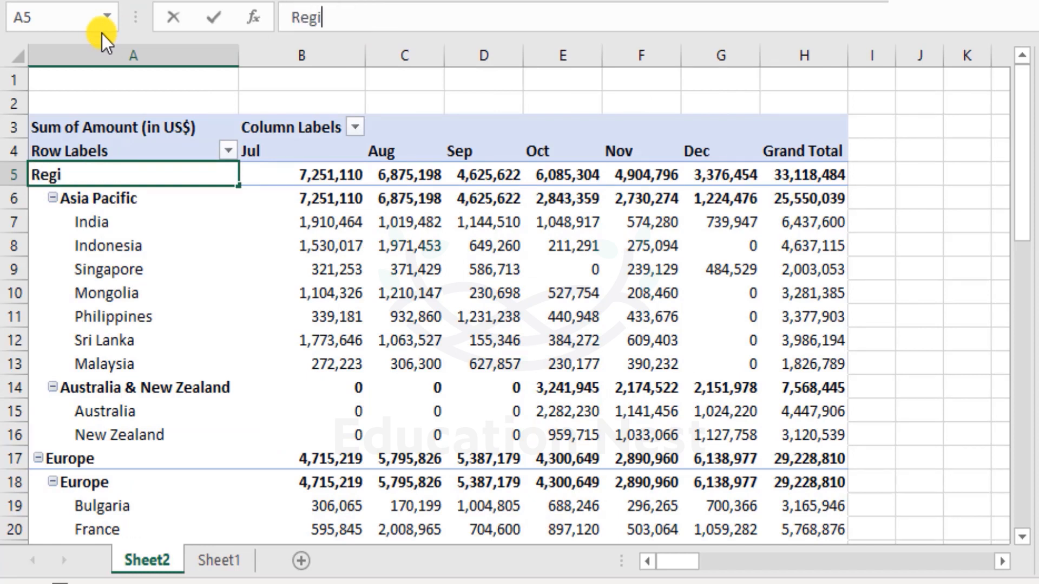
text(on 1)
key(Return)
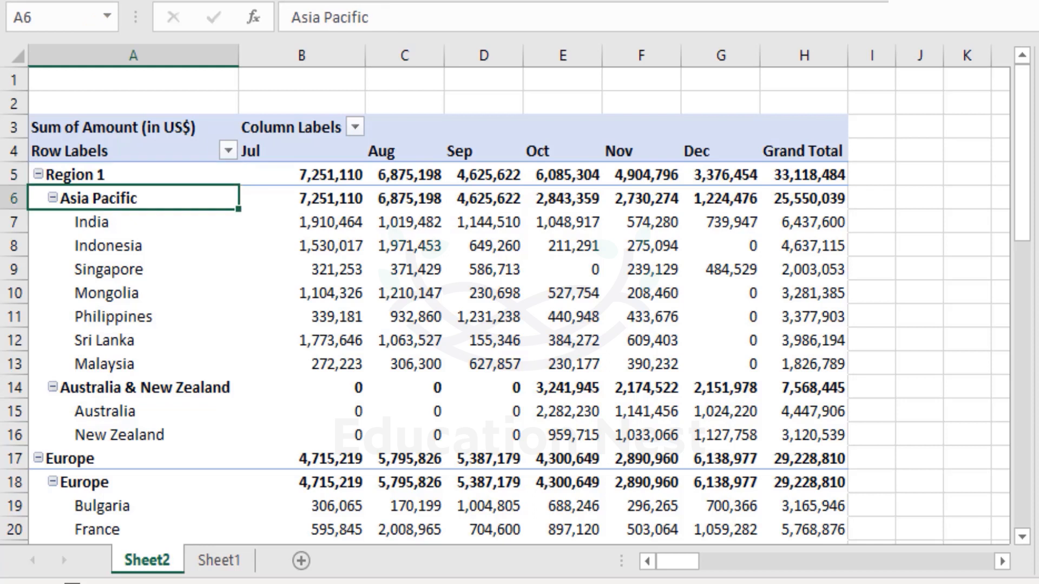
- Examine the remaining ungrouped regions and their countries, from Europe through Rest of Africa to the grand total
scroll(330, 293, down, 1)
scroll(331, 292, down, 4)
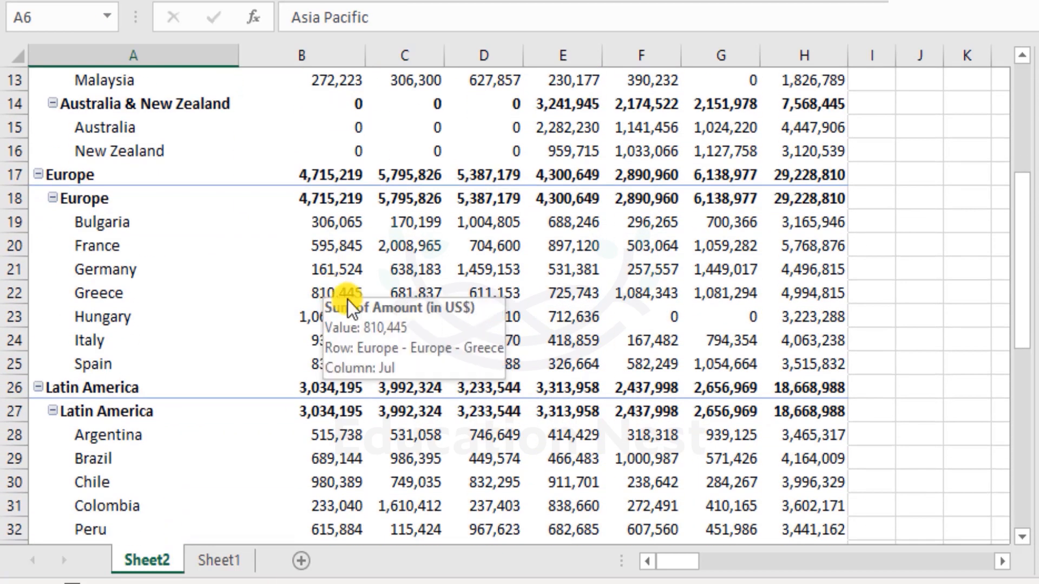
scroll(313, 323, down, 3)
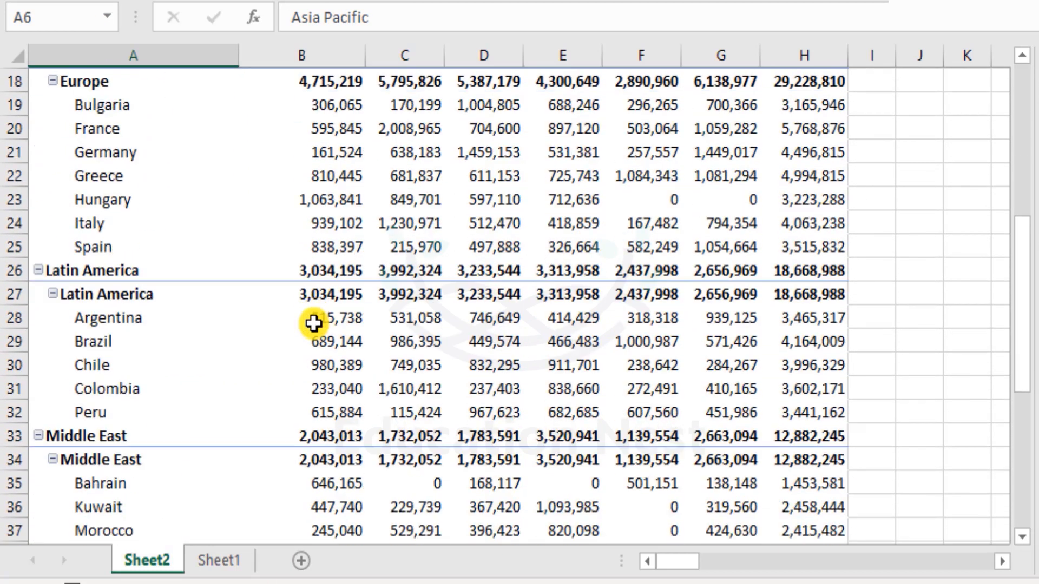
scroll(315, 332, down, 2)
scroll(315, 331, up, 1)
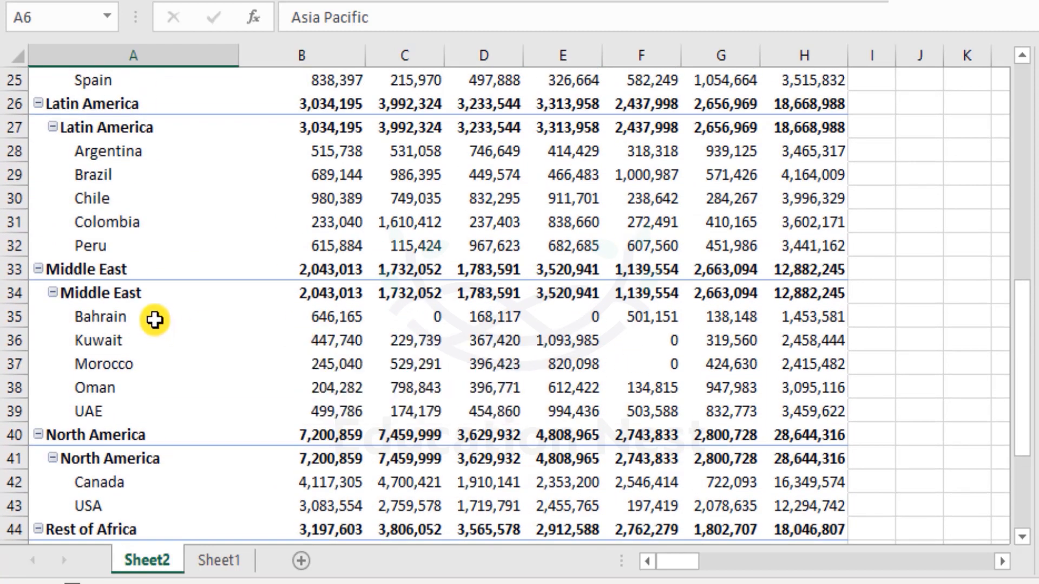
scroll(163, 390, down, 1)
scroll(164, 393, down, 1)
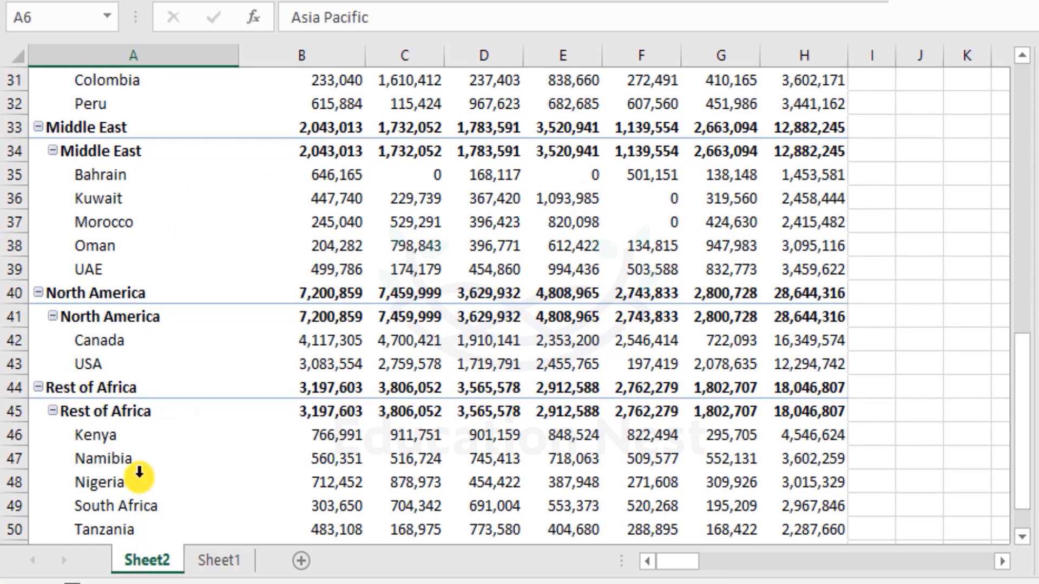
scroll(139, 473, down, 1)
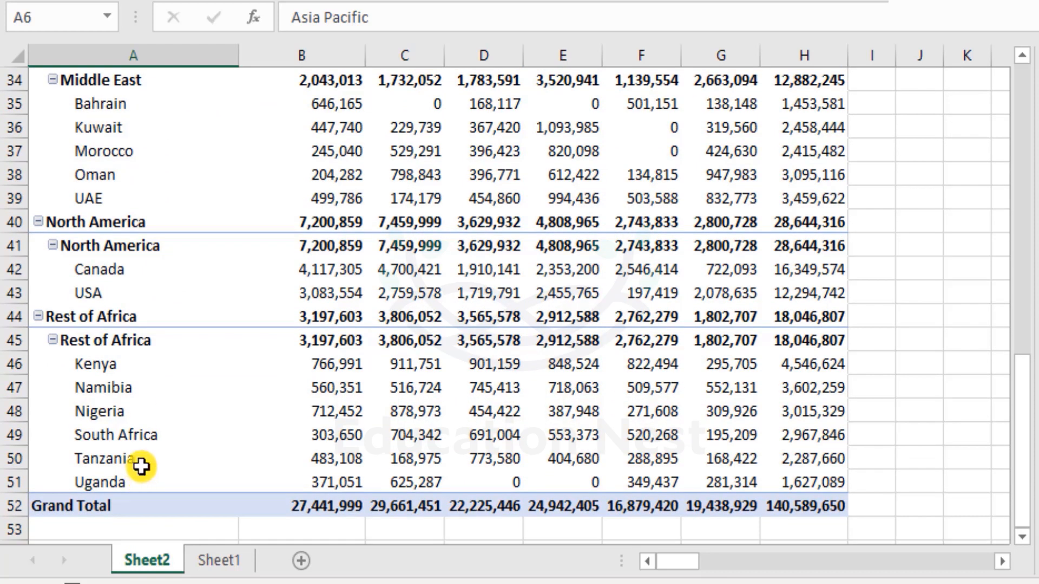
scroll(196, 352, up, 1)
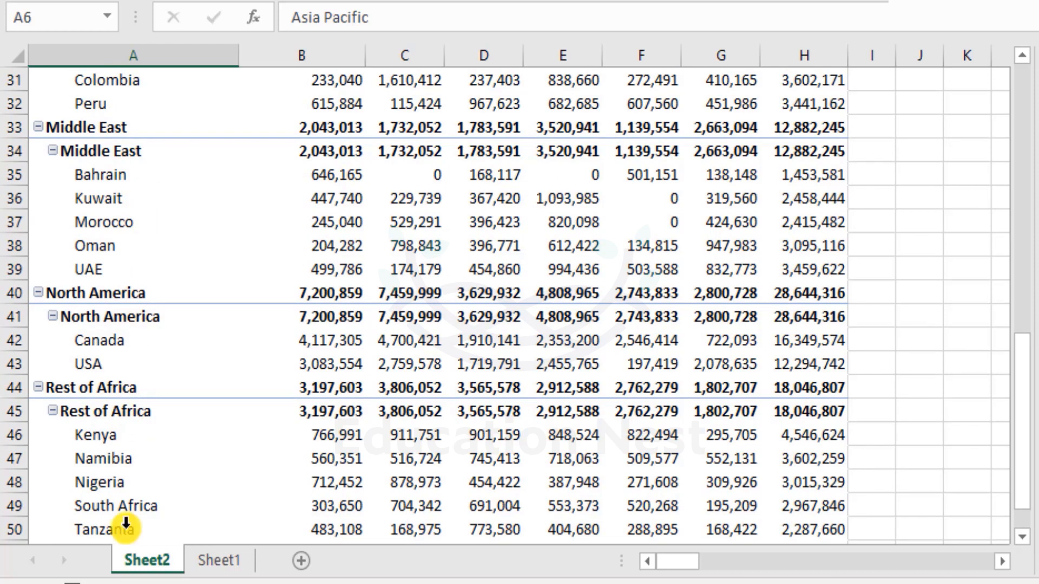
- Group the non-adjacent Middle East and Rest of Africa regions, including their countries, into a second group
drag(20, 127, 12, 403)
scroll(93, 395, down, 2)
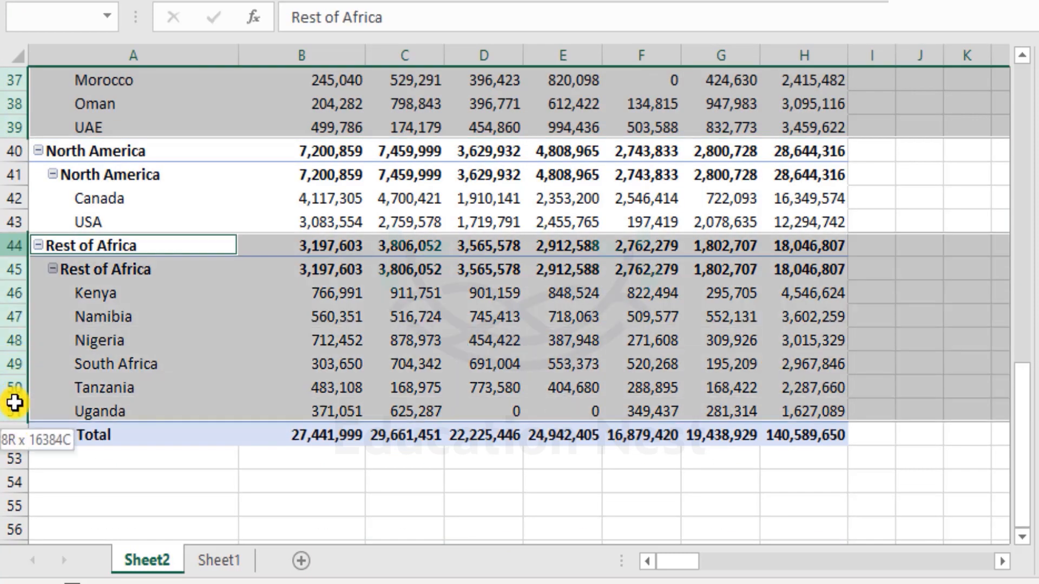
drag(81, 247, 130, 407)
scroll(144, 379, up, 5)
scroll(154, 365, down, 4)
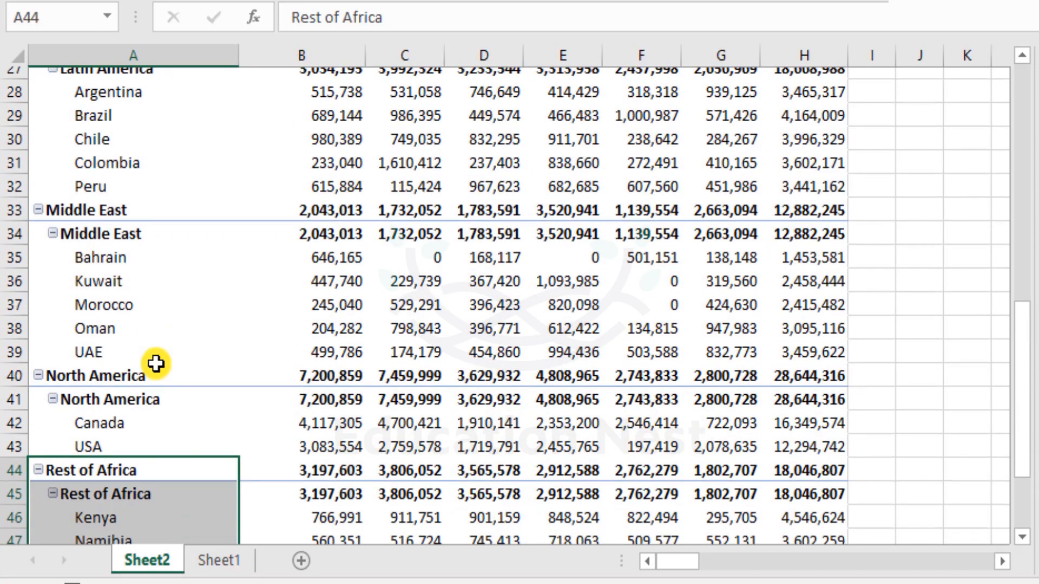
scroll(139, 309, up, 2)
drag(123, 203, 152, 342)
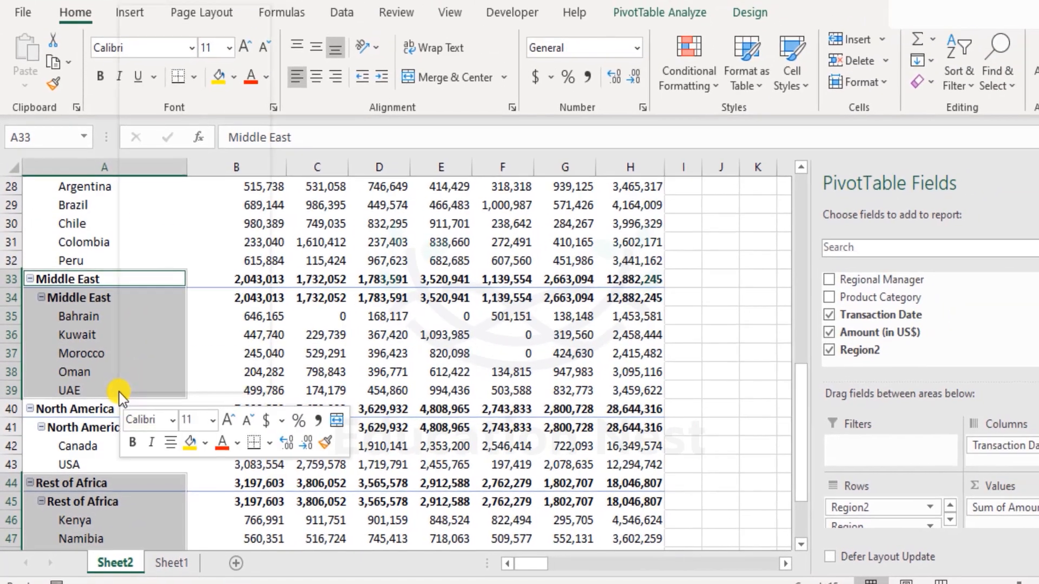
right_click(119, 391)
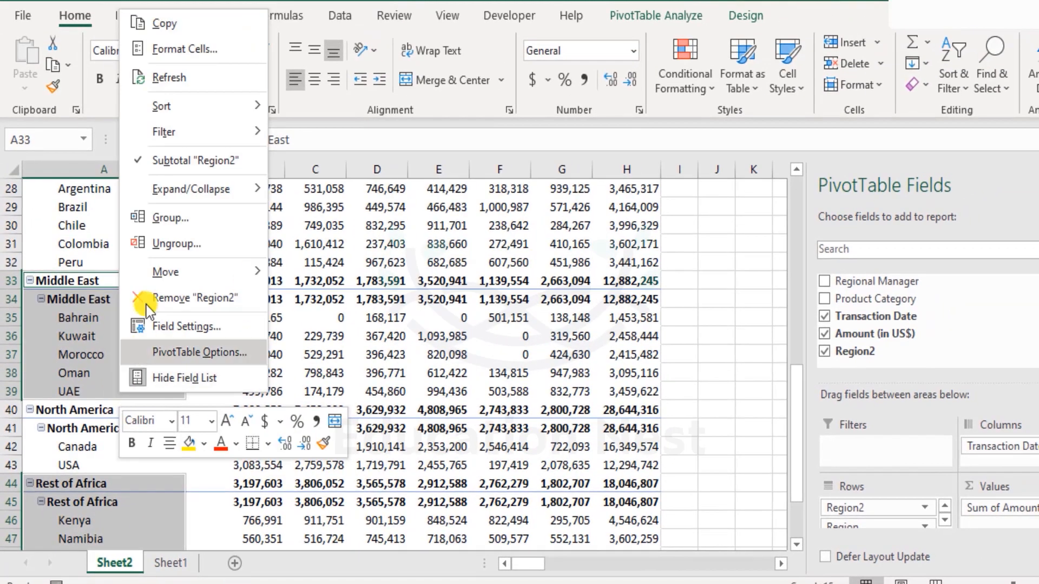
click(149, 219)
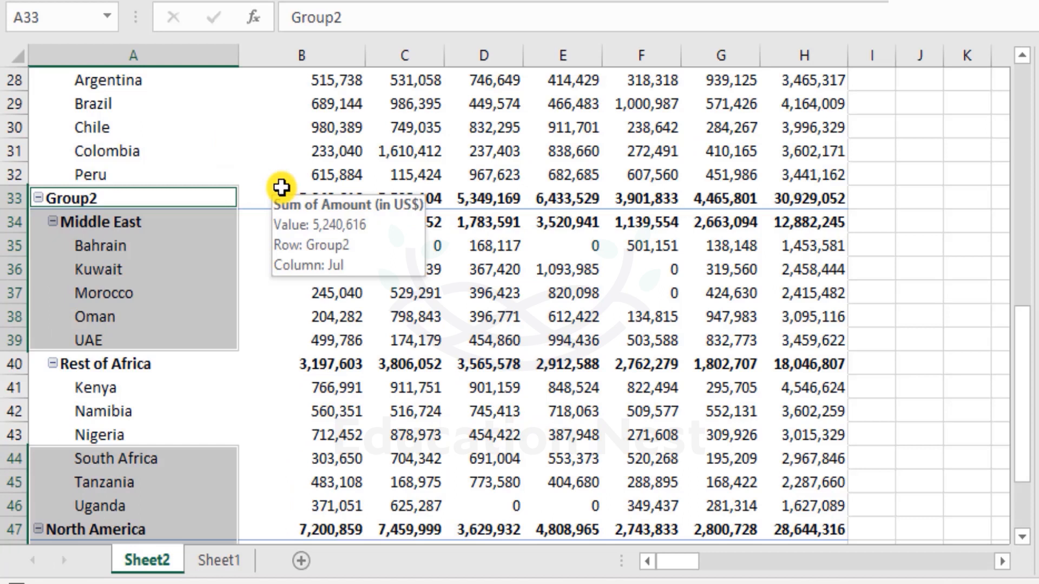
- Move the group containing Middle East and Rest of Africa directly below Region 1, above Europe
scroll(218, 274, down, 2)
click(123, 328)
click(168, 306)
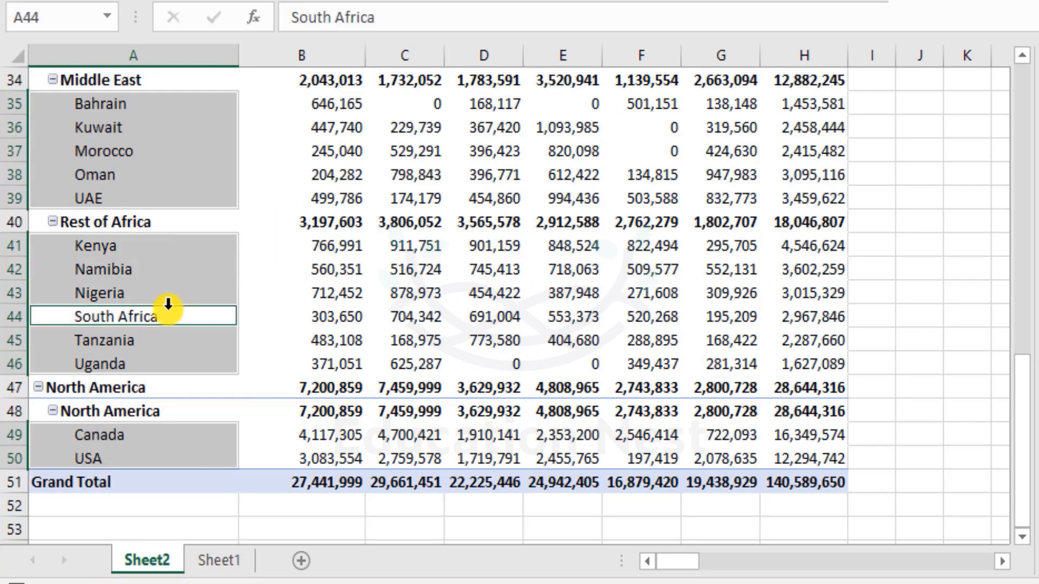
click(173, 179)
scroll(160, 157, up, 2)
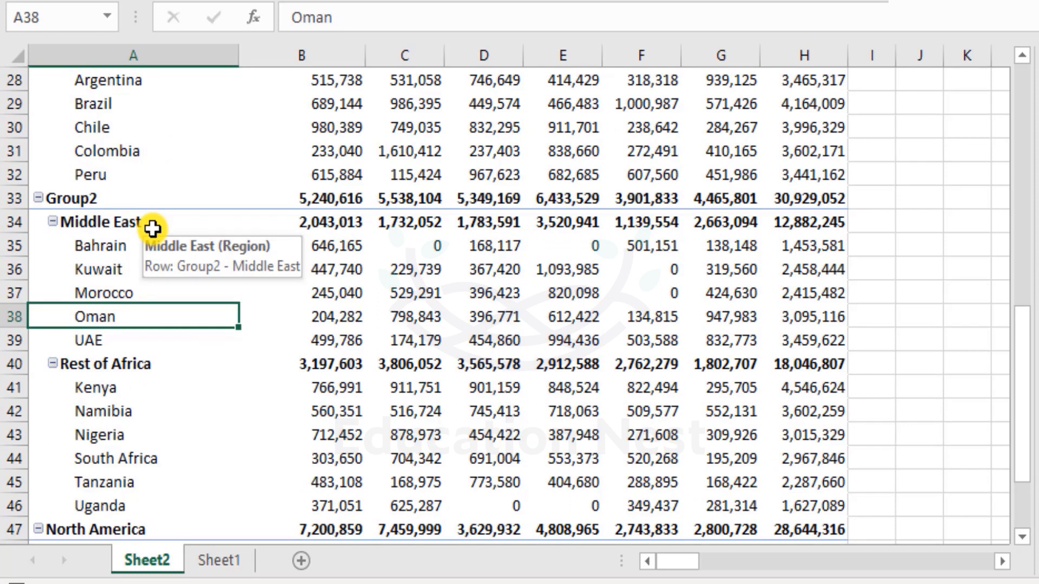
scroll(152, 229, up, 3)
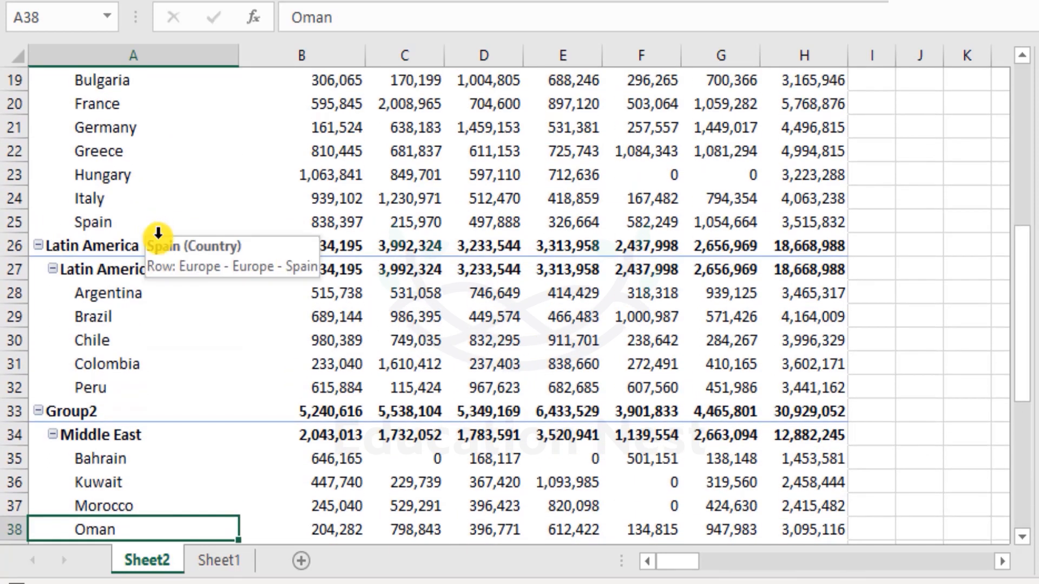
click(84, 413)
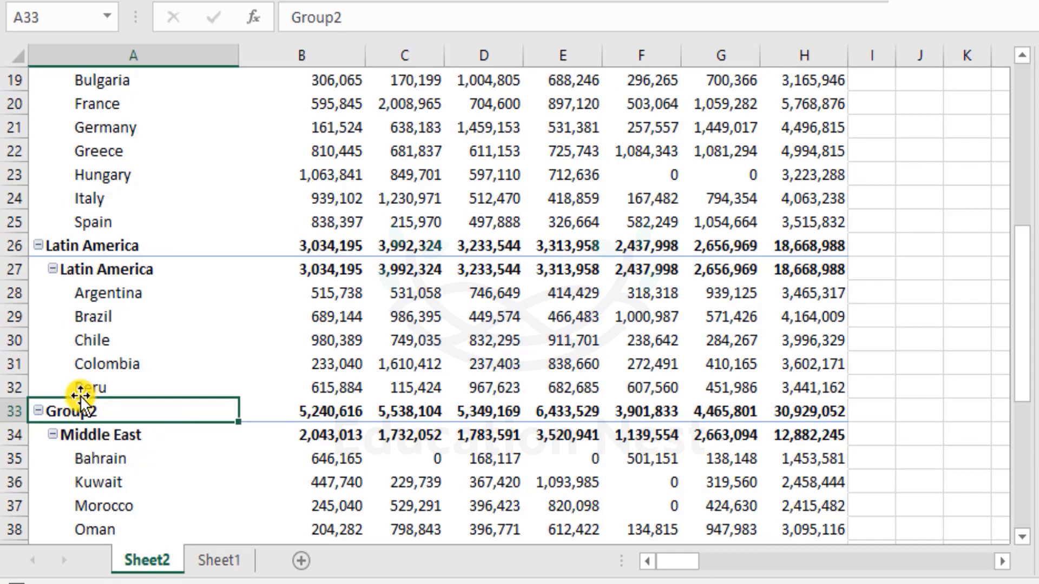
drag(80, 399, 101, 420)
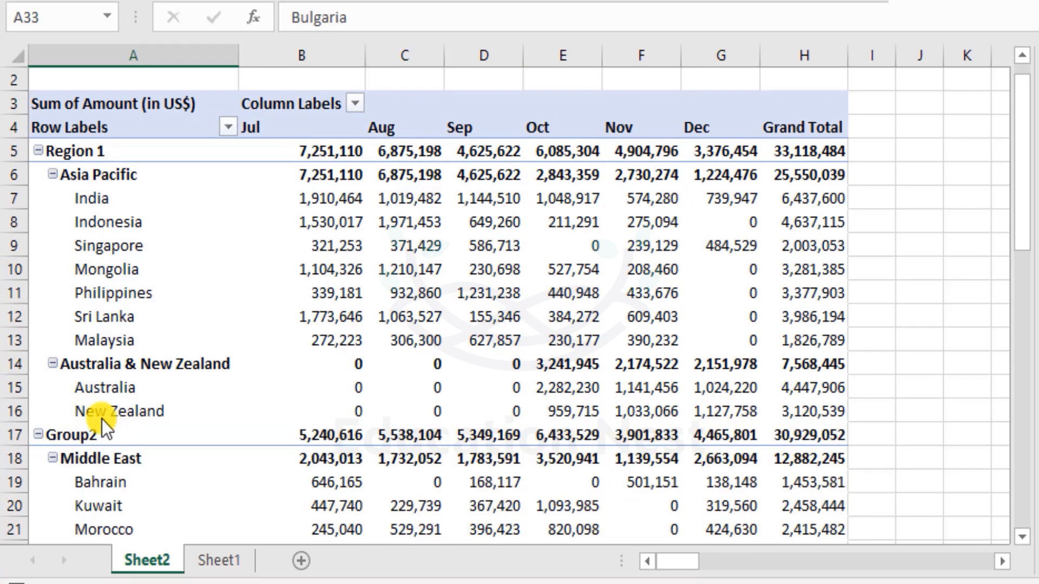
- Rename the group containing Middle East and Rest of Africa as Region 2
double_click(131, 444)
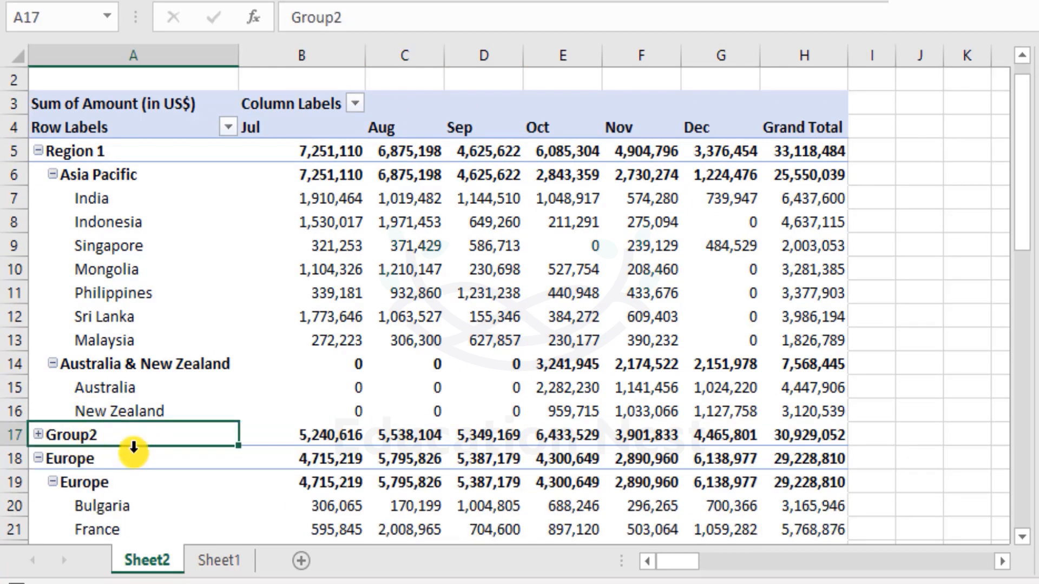
double_click(111, 440)
drag(349, 12, 3, 21)
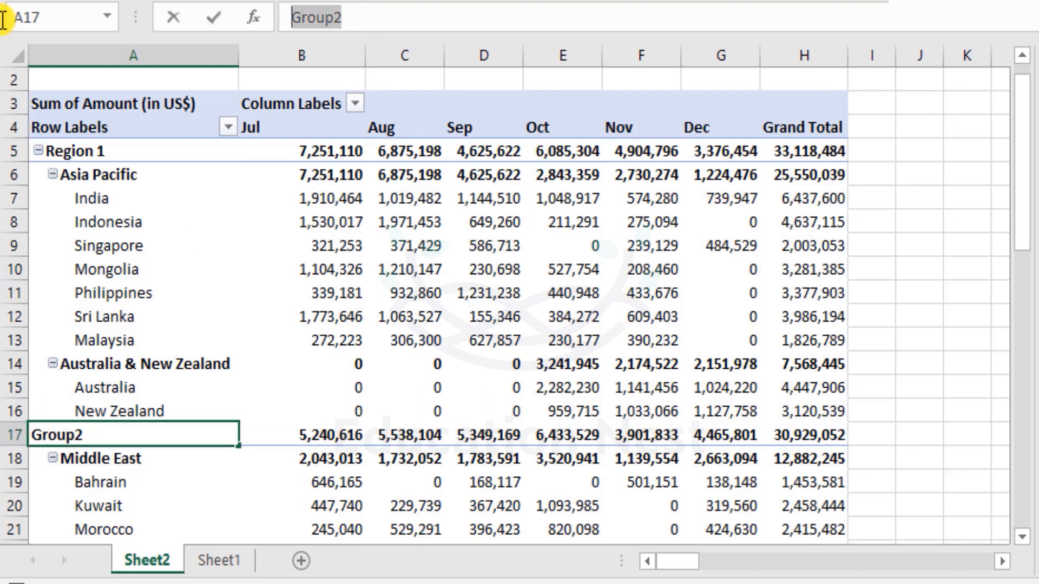
text(Region )
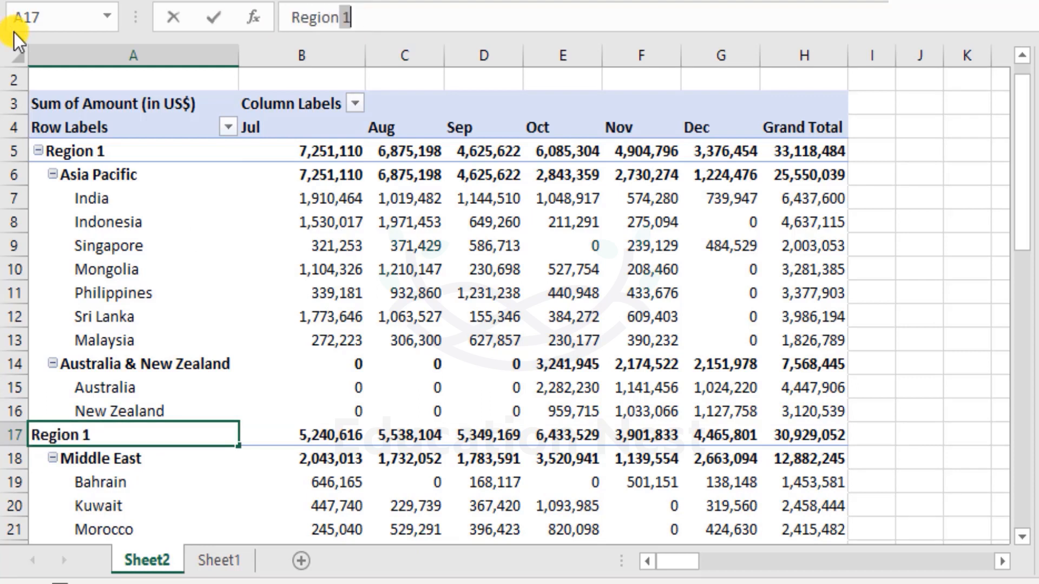
text(2)
key(Return)
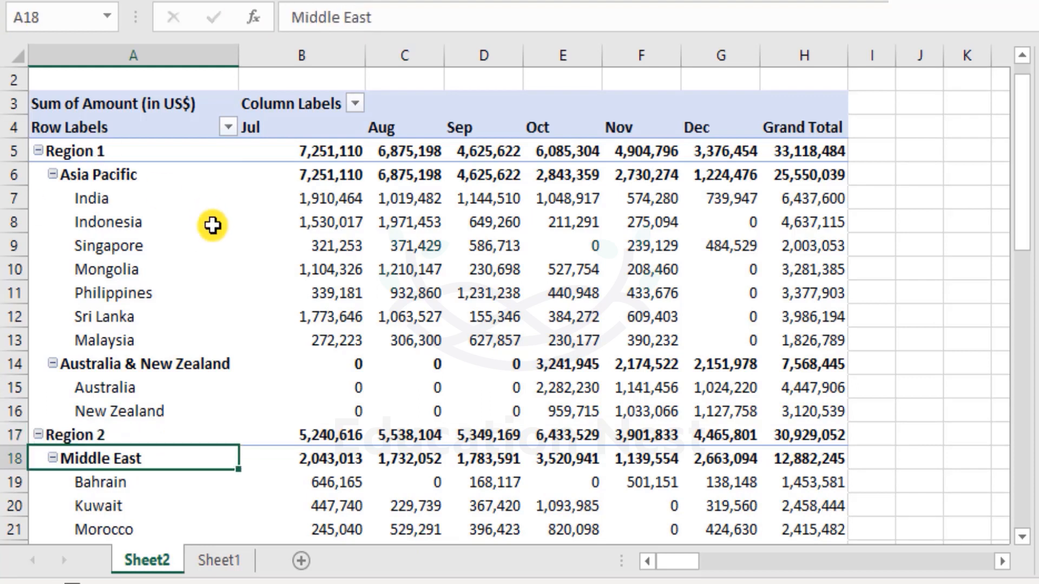
- Review the regions and countries under Region 1, Region 2 and the ungrouped Europe, Latin America and North America
scroll(200, 206, down, 1)
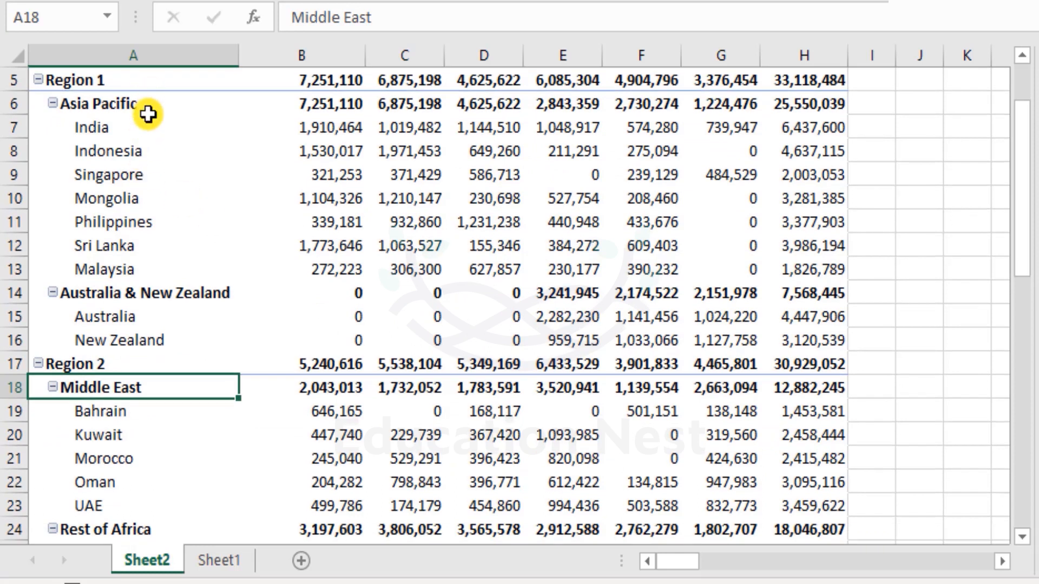
scroll(186, 359, down, 3)
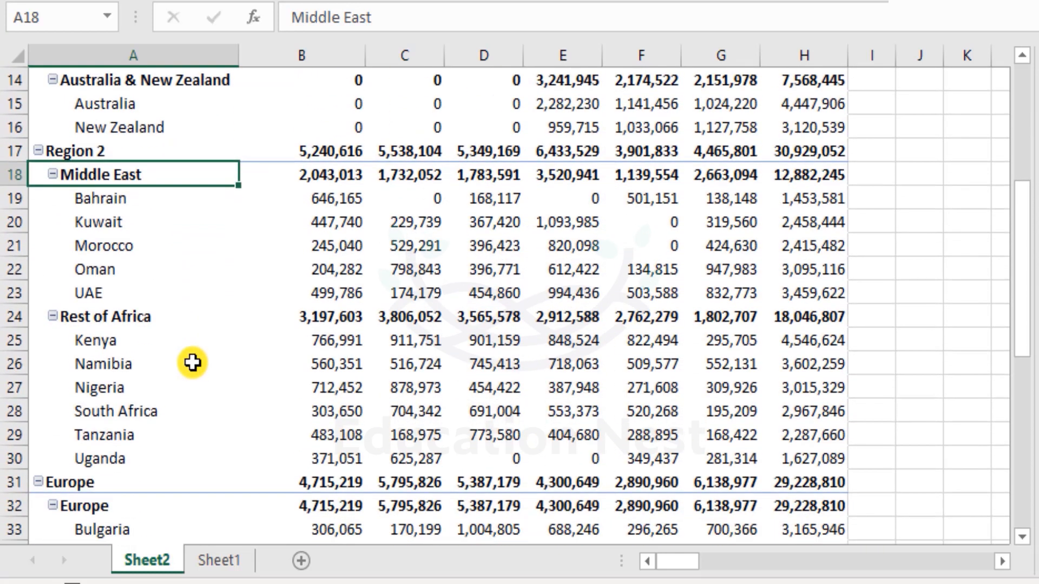
scroll(192, 362, up, 5)
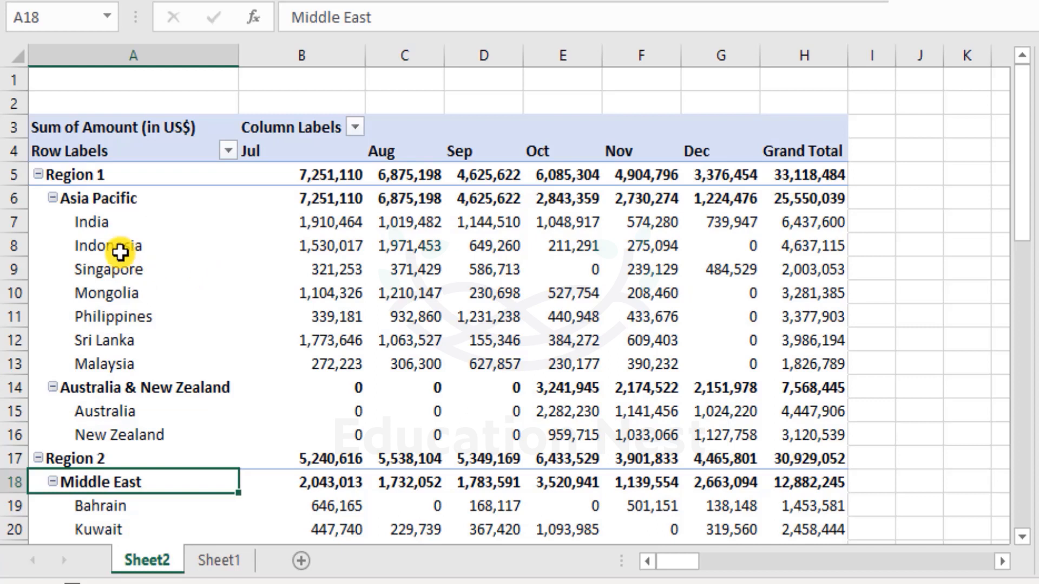
drag(125, 200, 543, 420)
scroll(395, 395, down, 3)
drag(125, 268, 139, 529)
scroll(222, 433, down, 3)
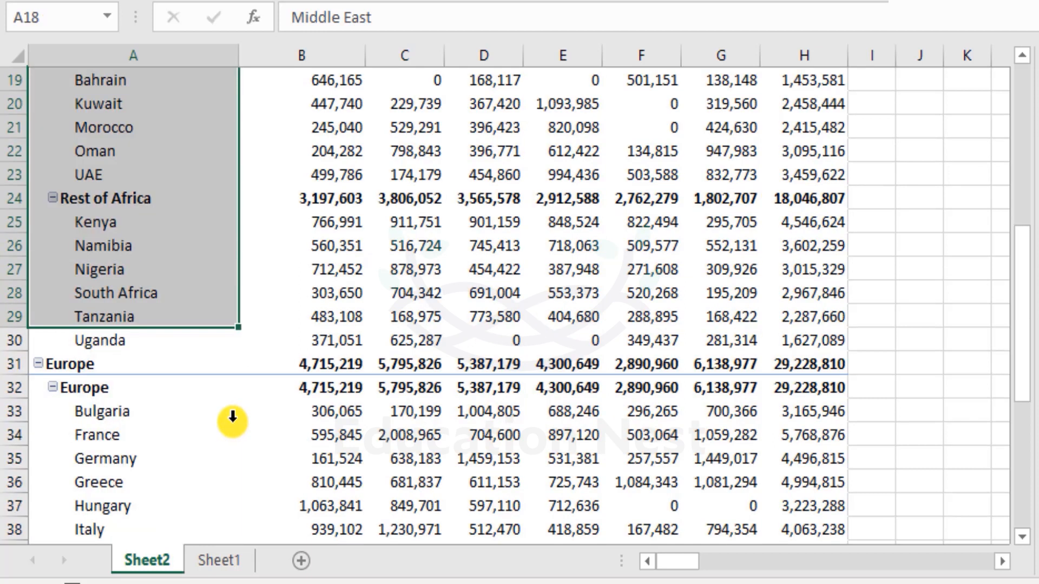
scroll(233, 418, down, 2)
drag(130, 267, 134, 364)
scroll(139, 409, down, 3)
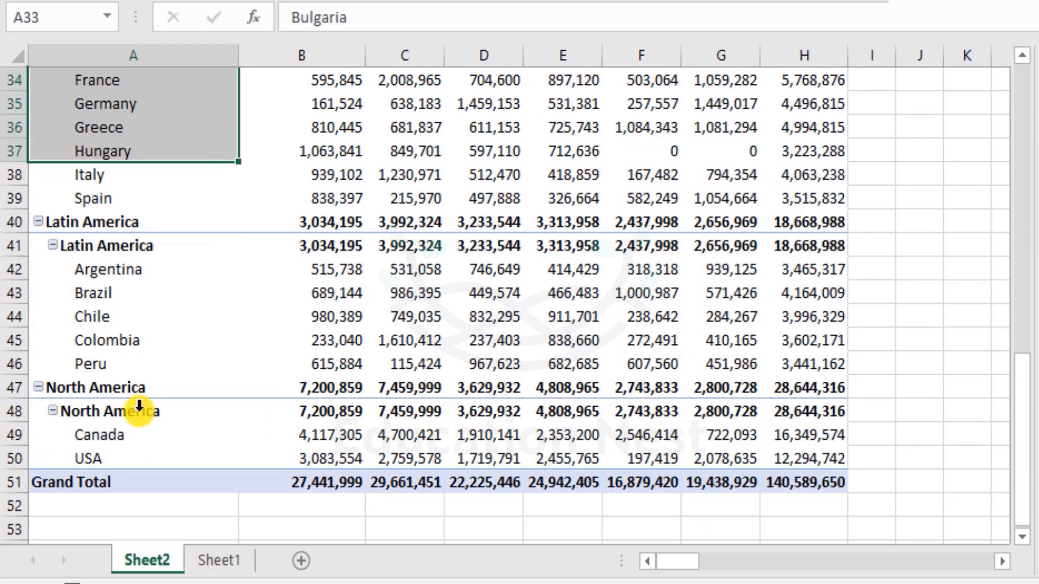
scroll(156, 401, up, 2)
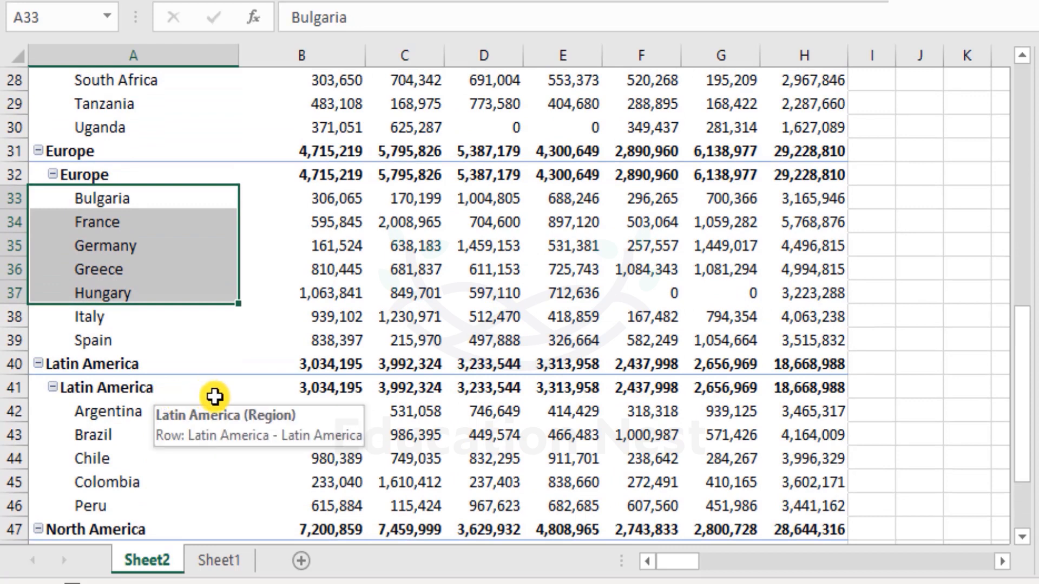
click(323, 271)
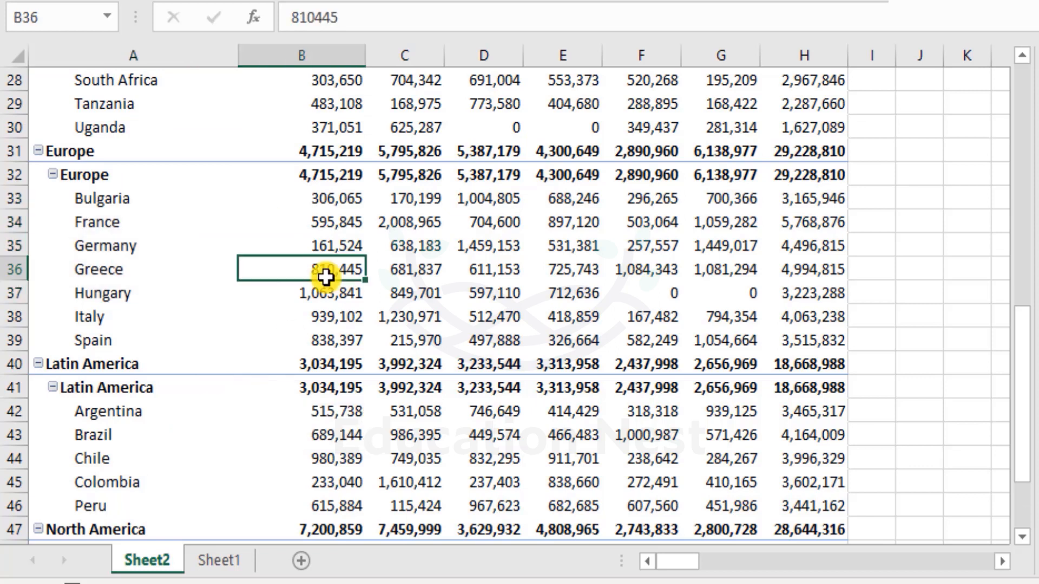
click(346, 217)
scroll(346, 216, up, 9)
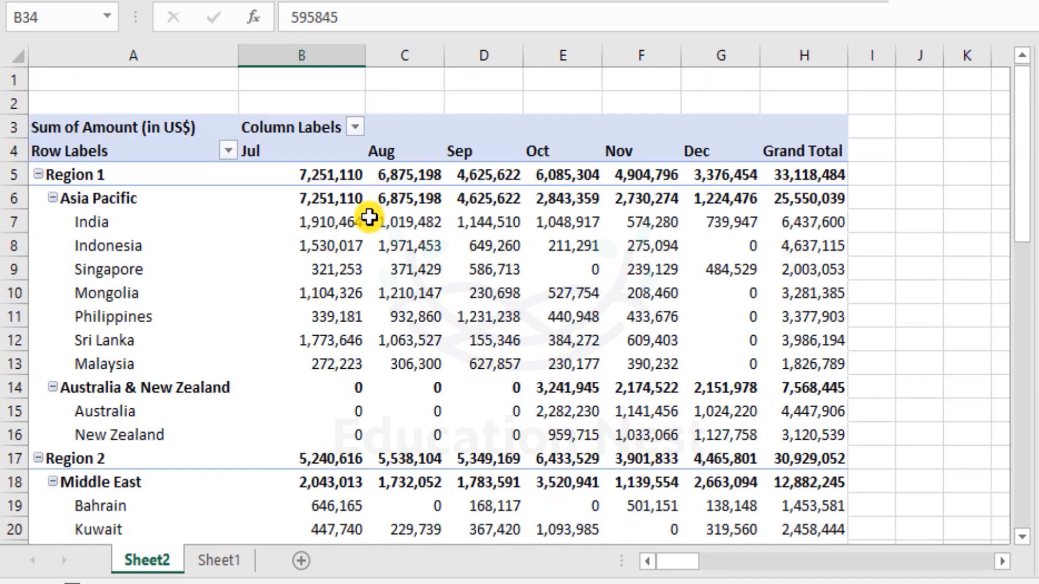
mouse_move(452, 226)
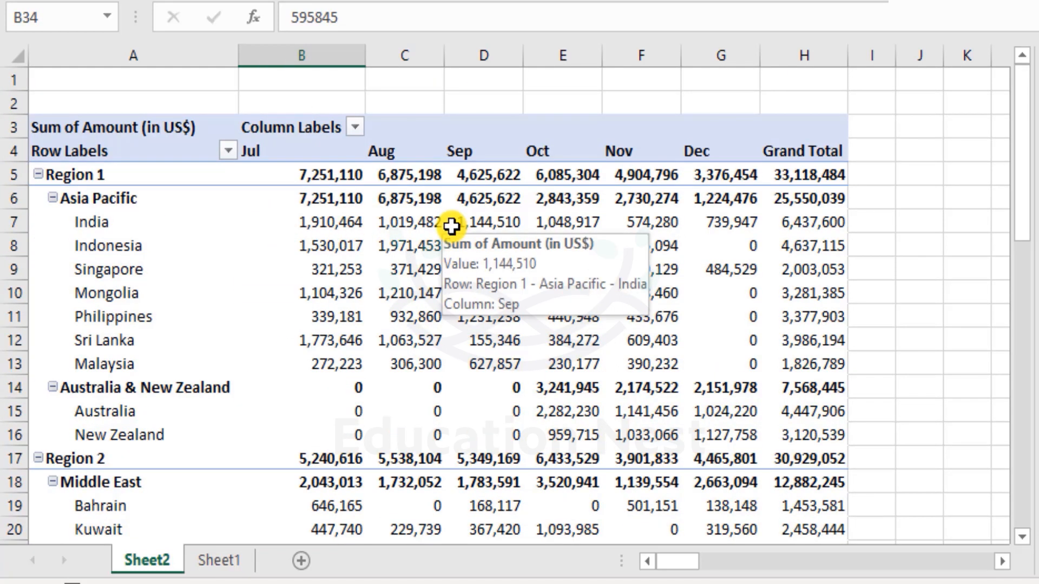
mouse_move(421, 261)
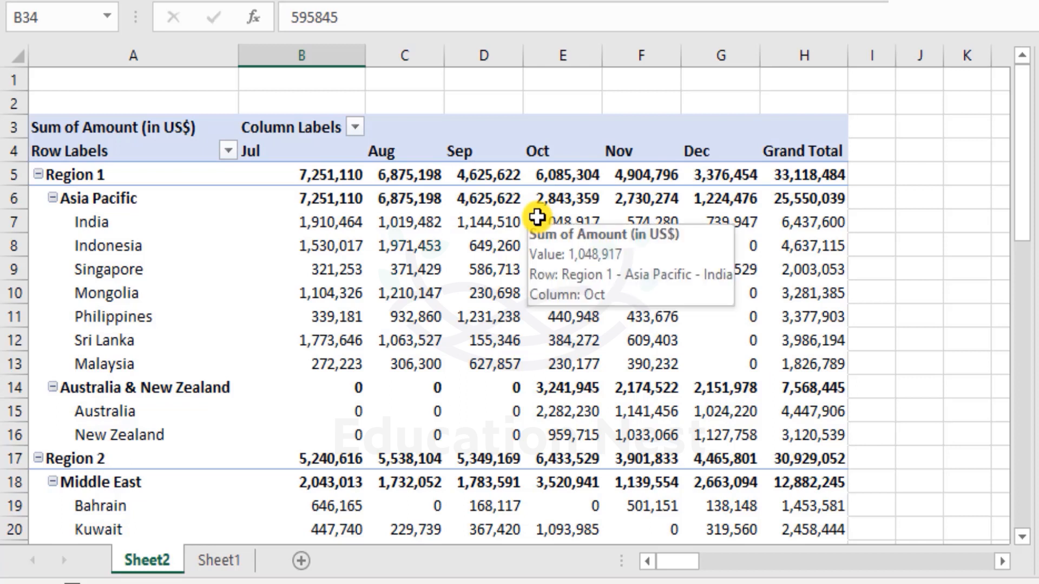
- Create a second PivotTable on a new worksheet from the Sheet1 sales data in range B3:H523
click(237, 563)
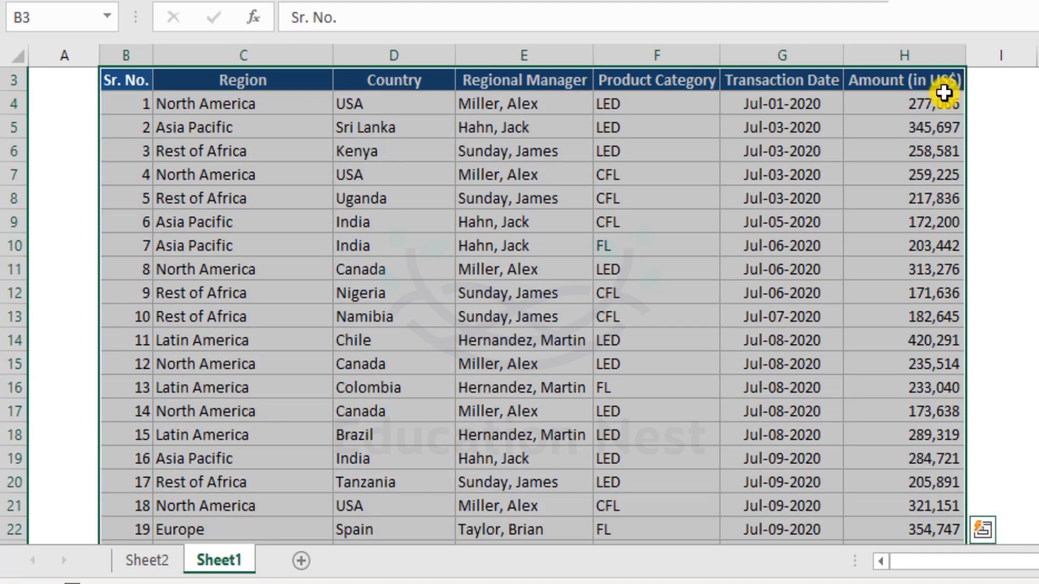
drag(911, 105, 895, 354)
click(897, 351)
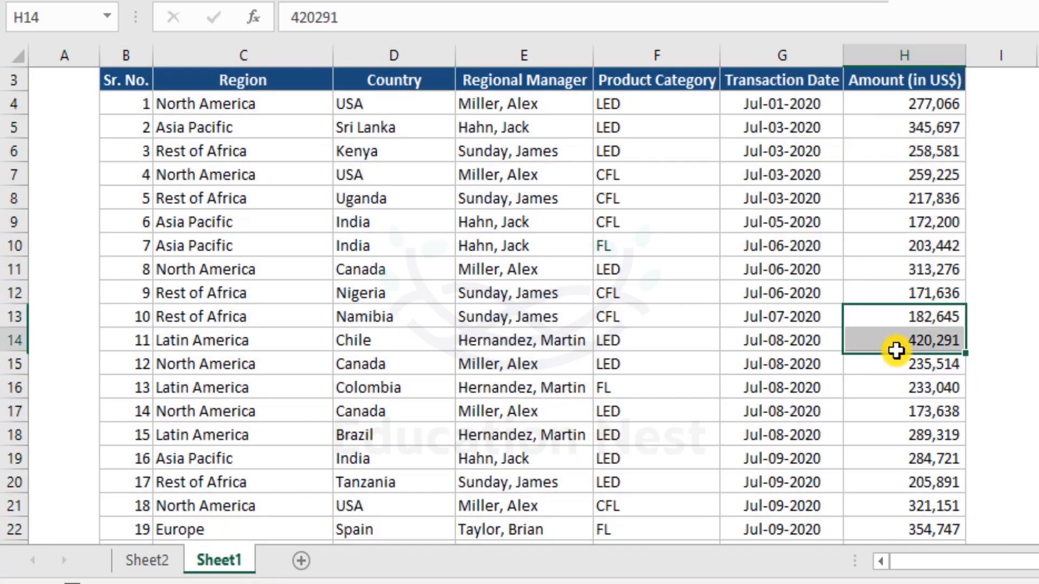
click(88, 82)
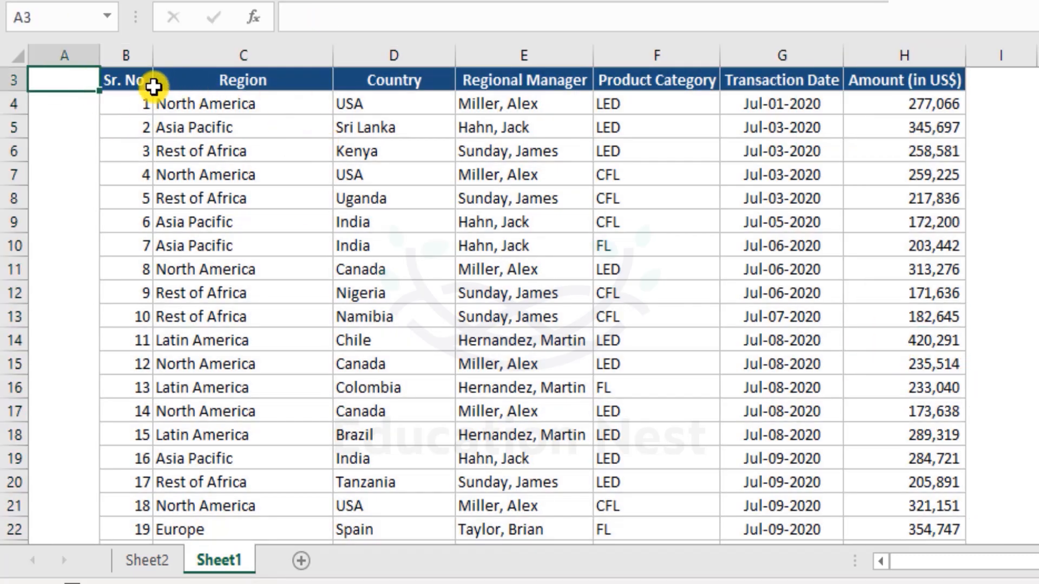
click(262, 147)
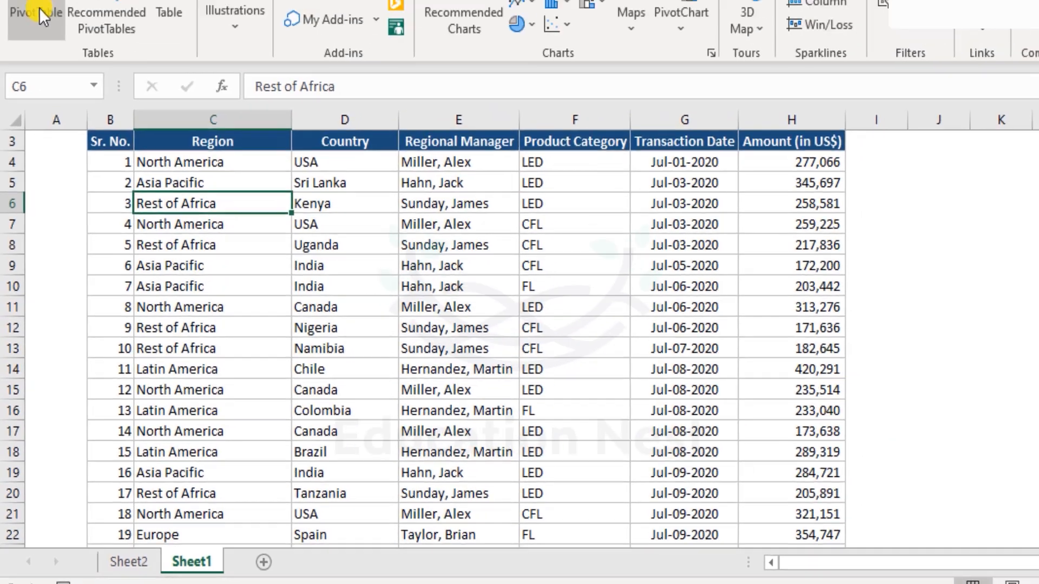
click(32, 59)
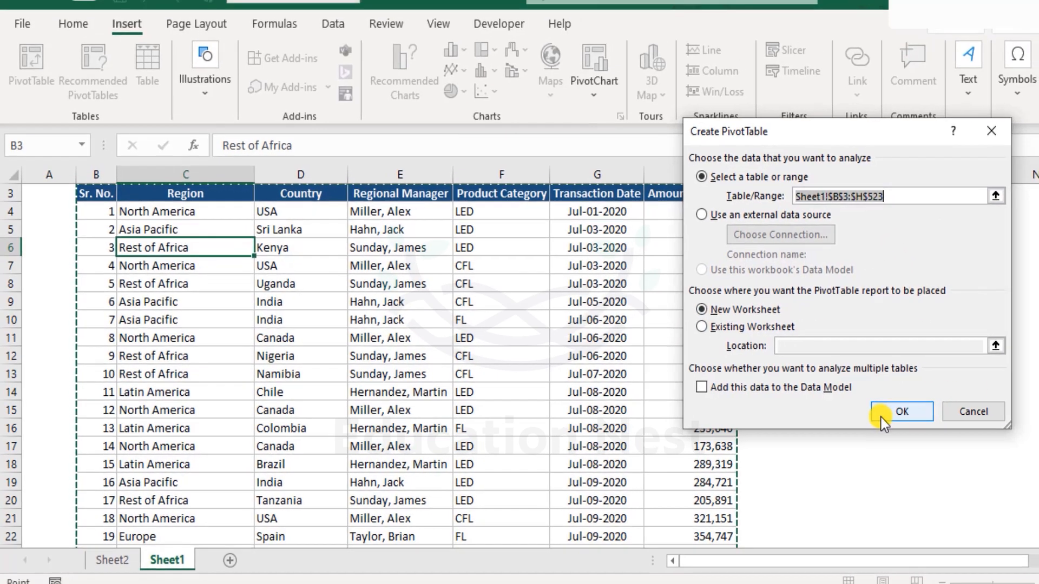
click(881, 416)
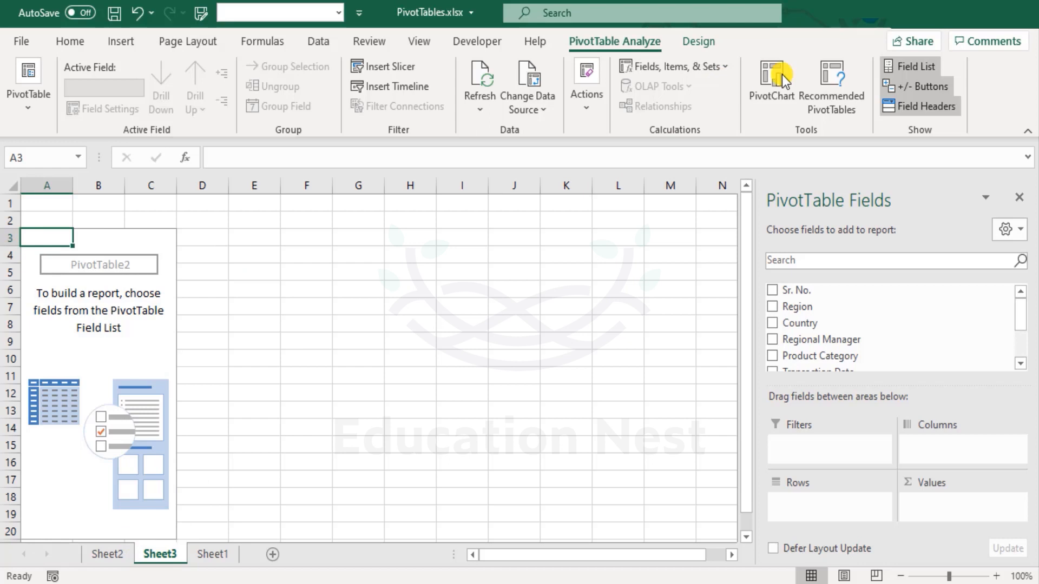
- Add the Amount (in US$) field to the rows of the new PivotTable and look through the listed amounts
scroll(915, 311, down, 2)
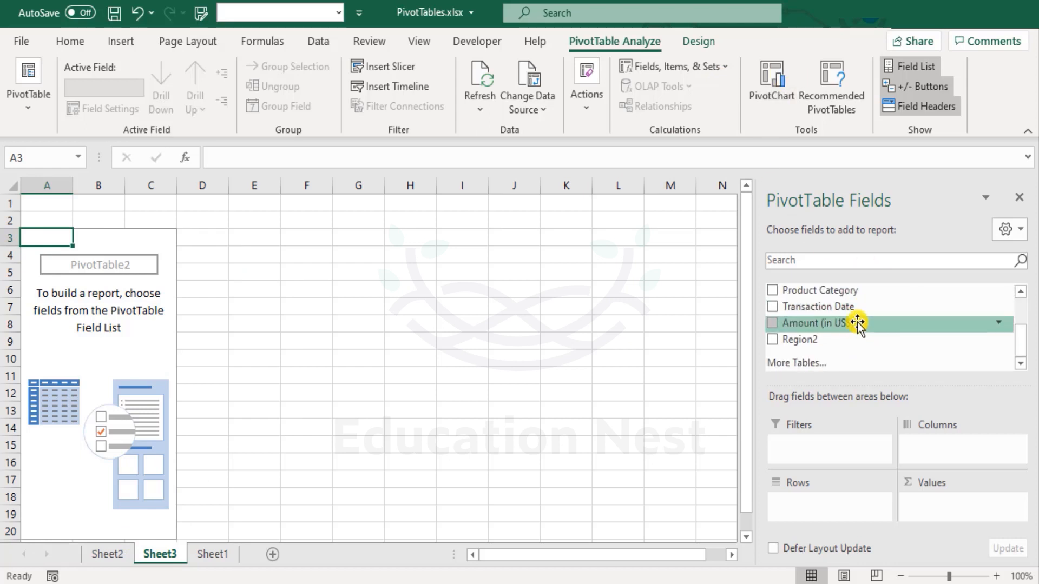
drag(851, 323, 849, 501)
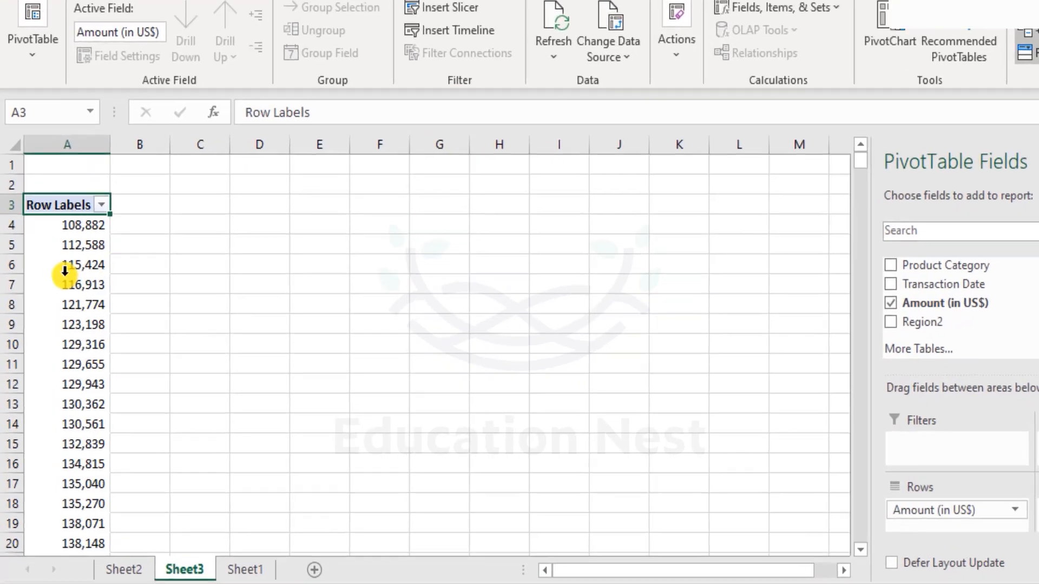
scroll(58, 312, down, 7)
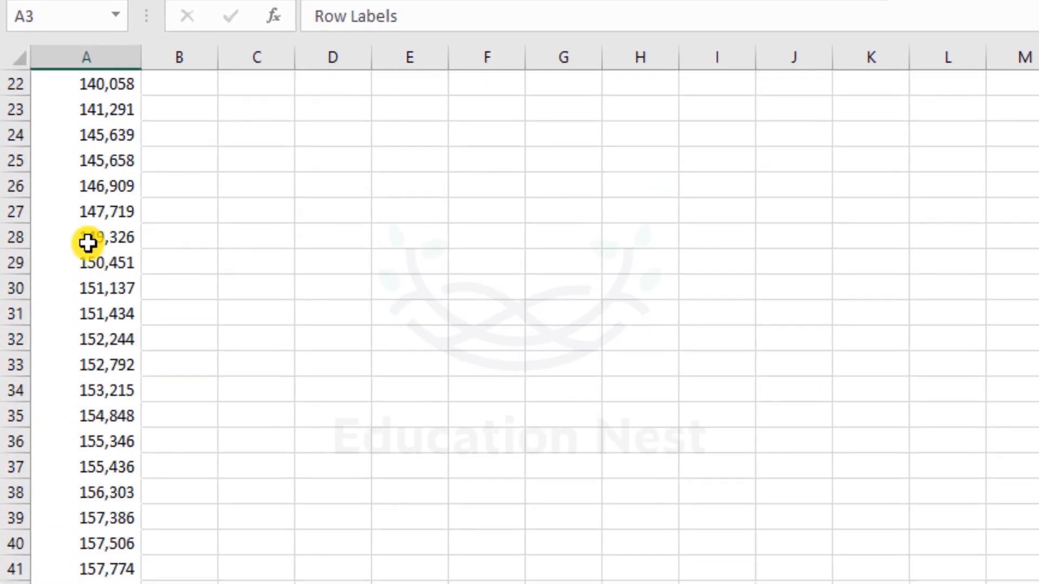
scroll(90, 244, down, 10)
scroll(89, 244, up, 15)
scroll(89, 243, up, 2)
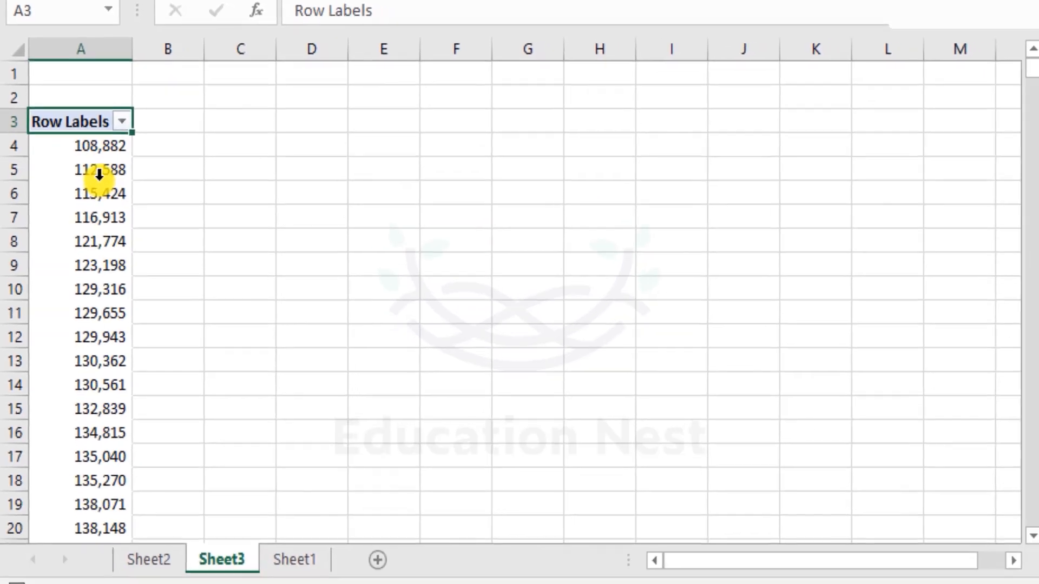
- Group the row amounts into intervals of 100000, starting at 108882 and ending at 484529
right_click(99, 173)
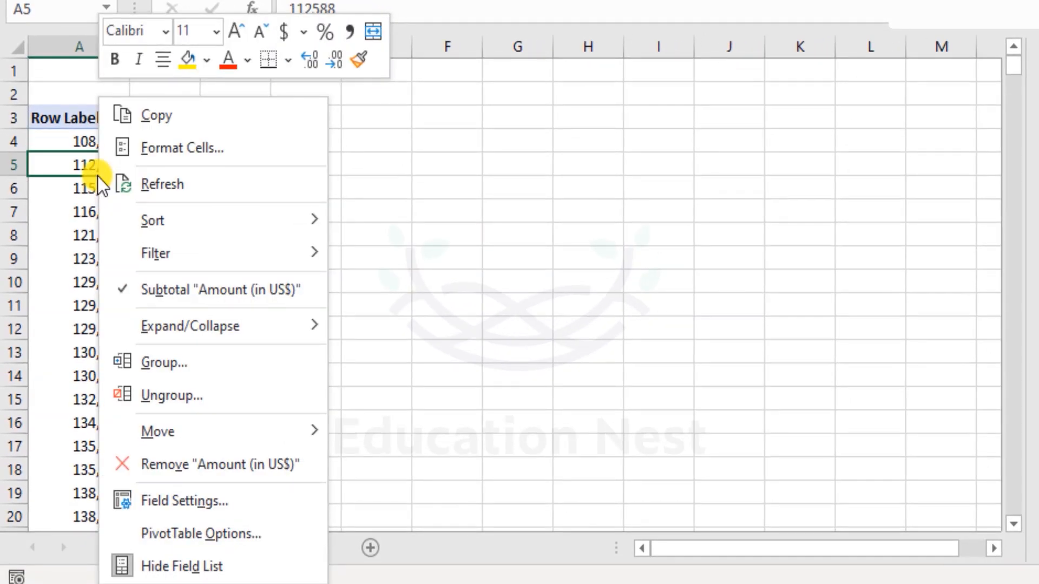
click(162, 358)
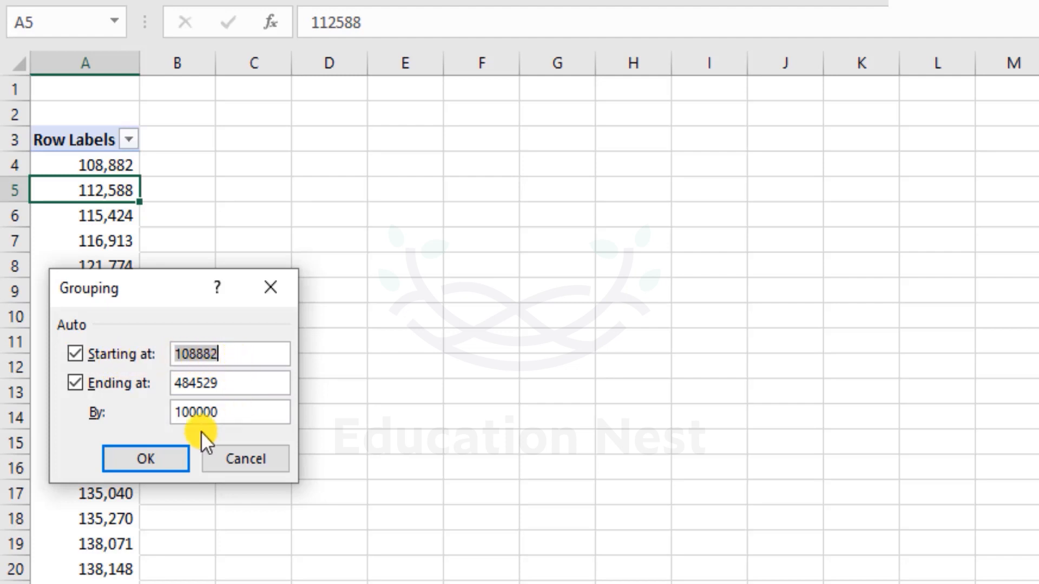
click(236, 416)
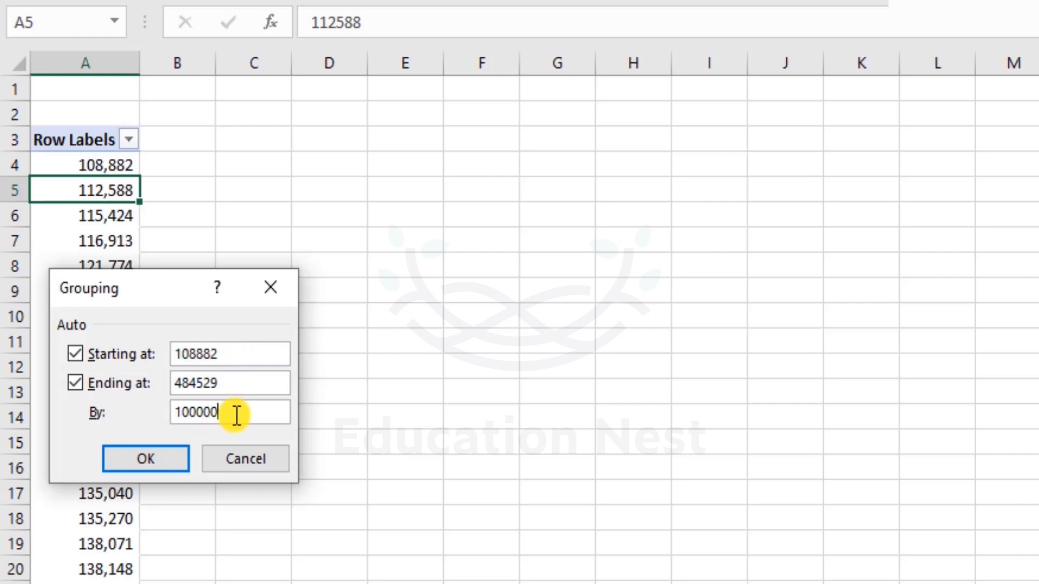
drag(194, 354, 162, 362)
drag(196, 412, 269, 414)
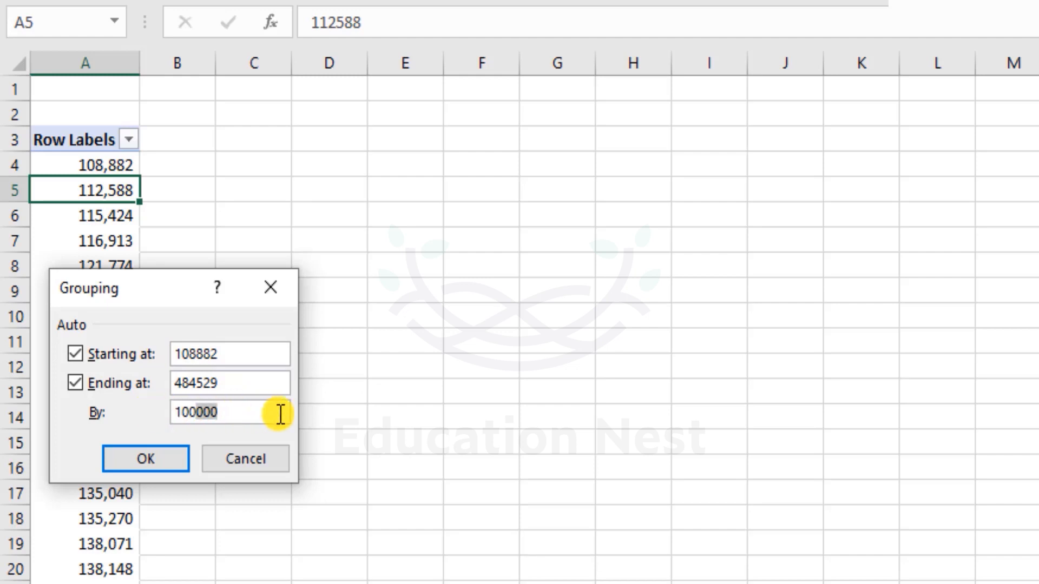
click(195, 416)
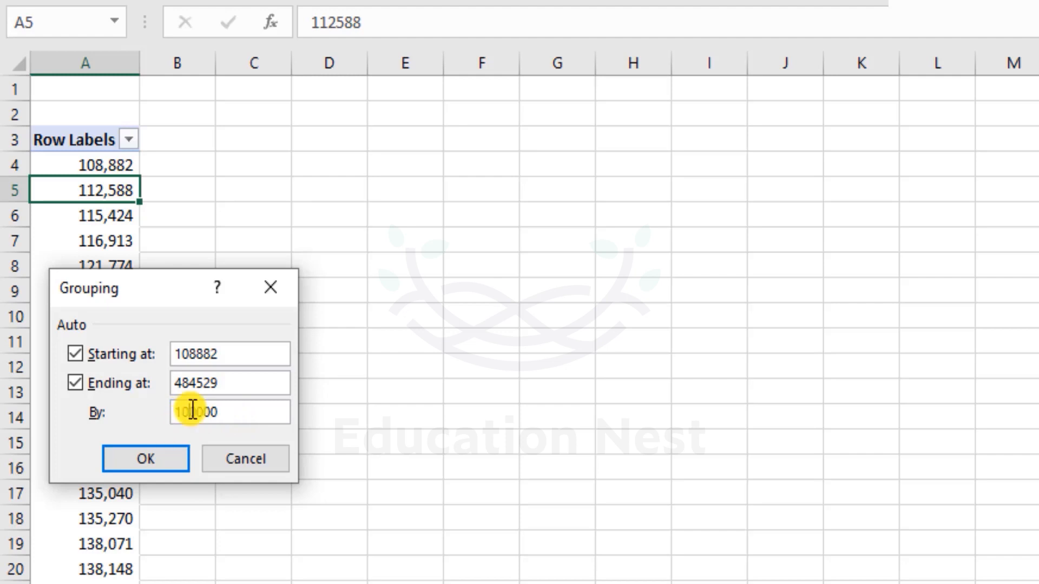
drag(190, 412, 155, 405)
click(243, 414)
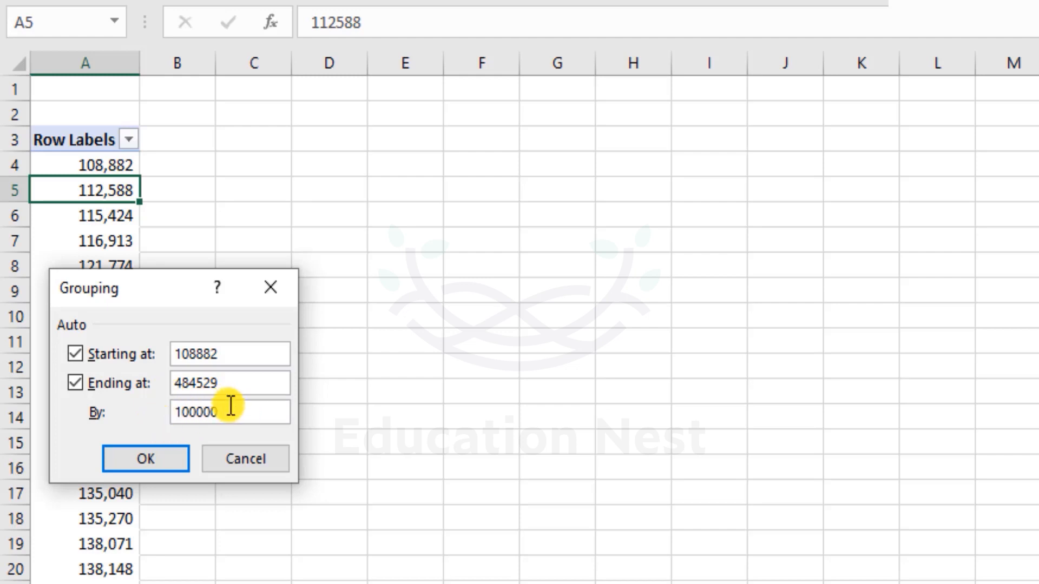
drag(229, 412, 200, 414)
click(252, 419)
click(157, 462)
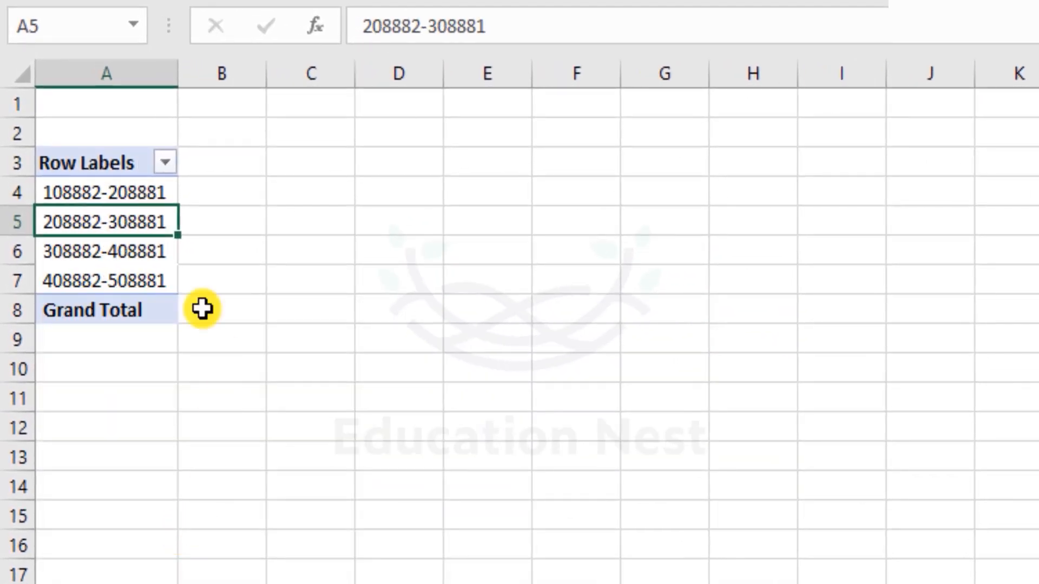
- Add Amount (in US$) to the PivotTable values as a count for each amount range
click(90, 192)
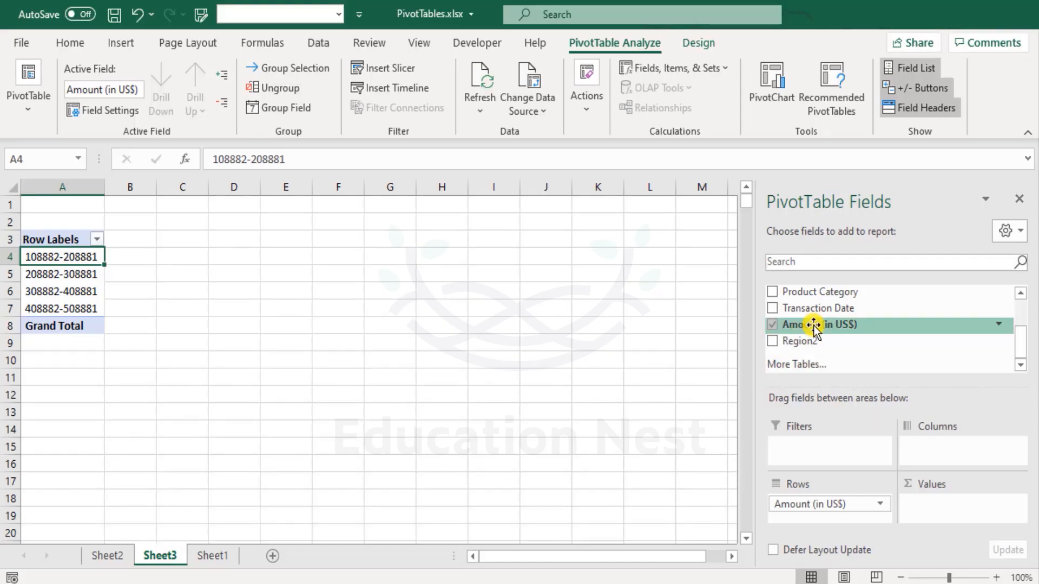
drag(814, 326, 975, 506)
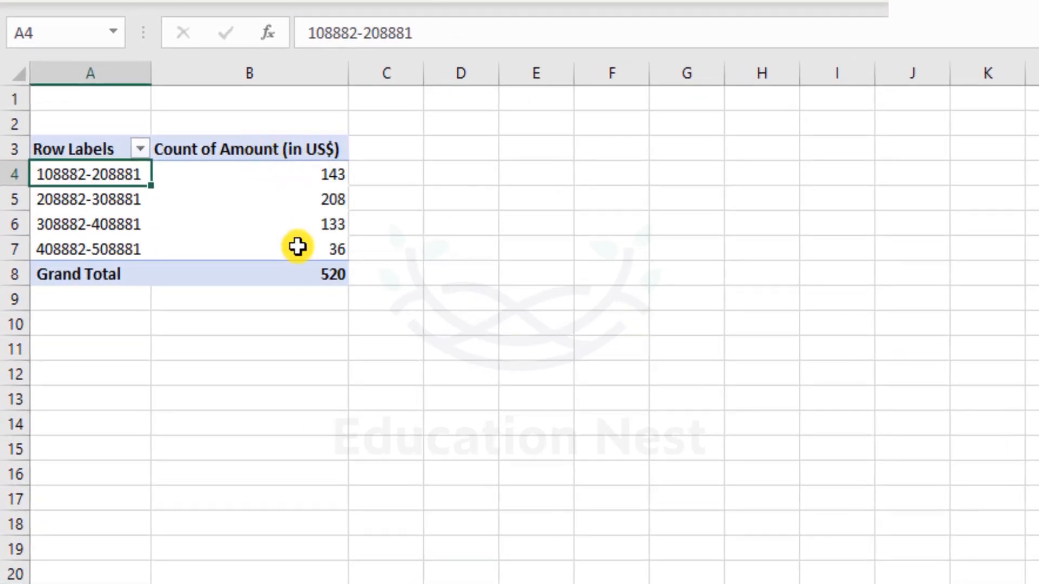
- Examine the number of transactions in each amount range, from the lowest interval to the highest
click(297, 172)
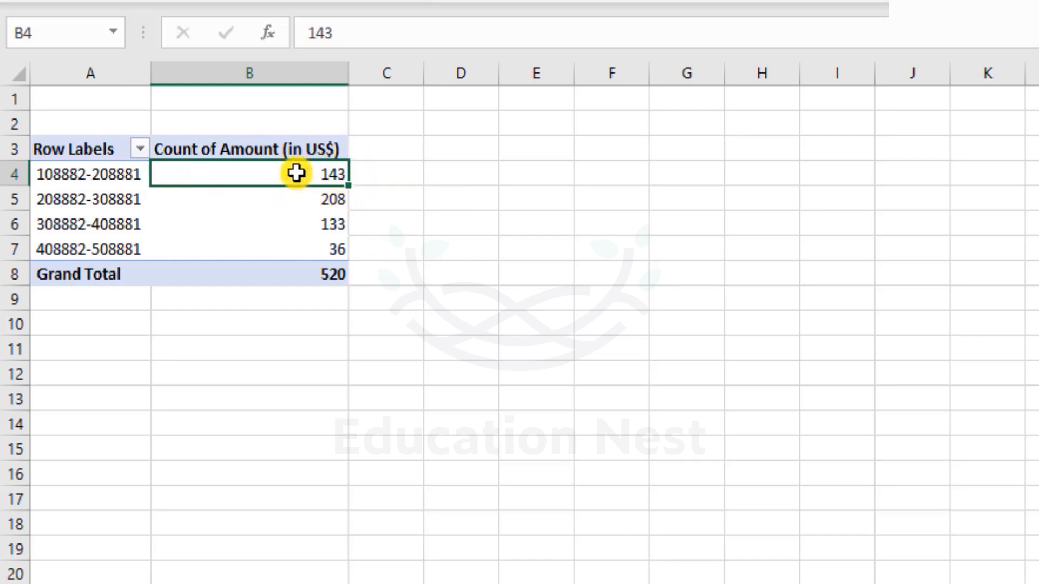
click(94, 173)
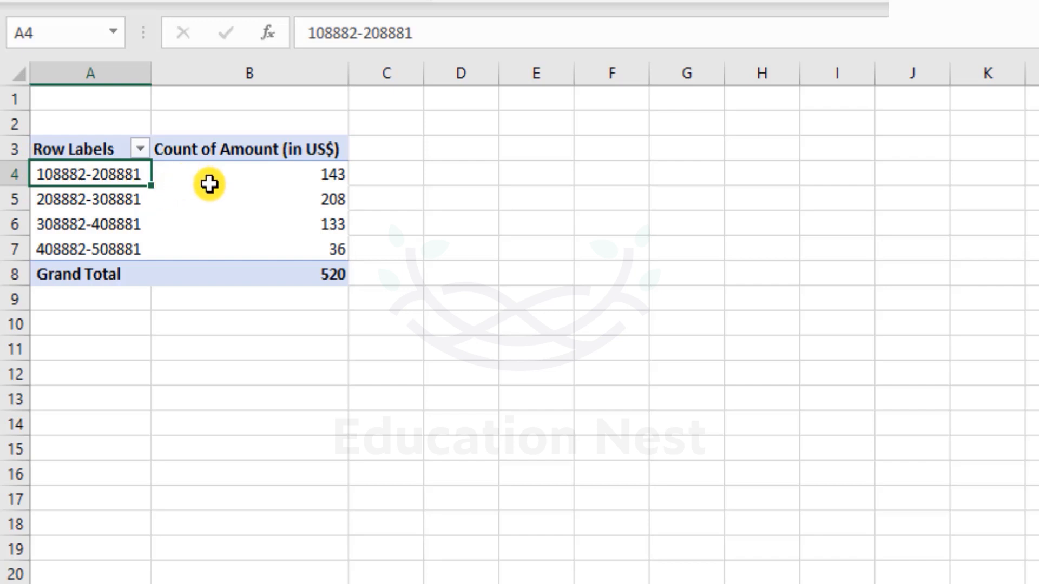
click(299, 249)
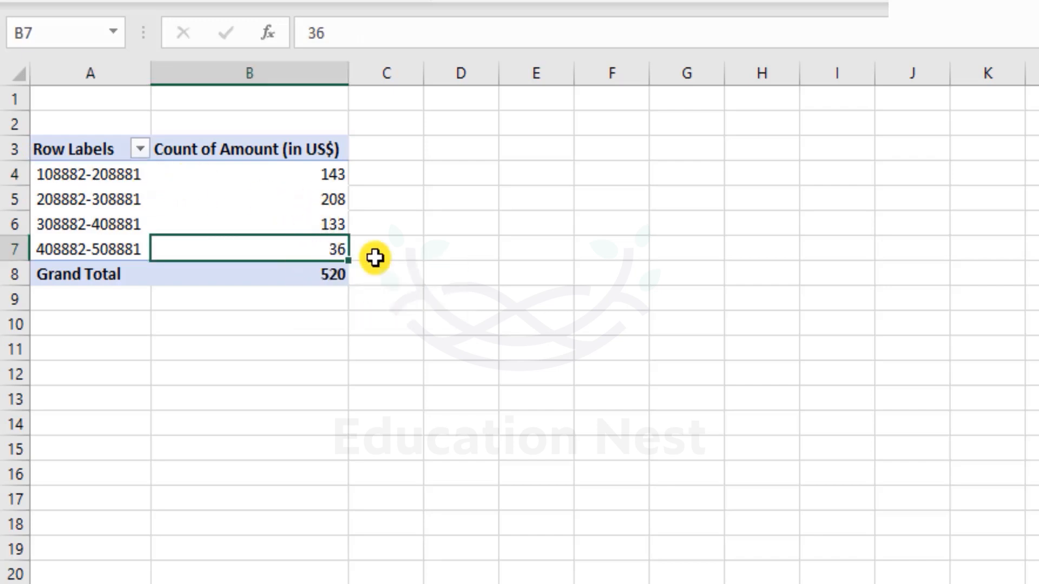
click(92, 259)
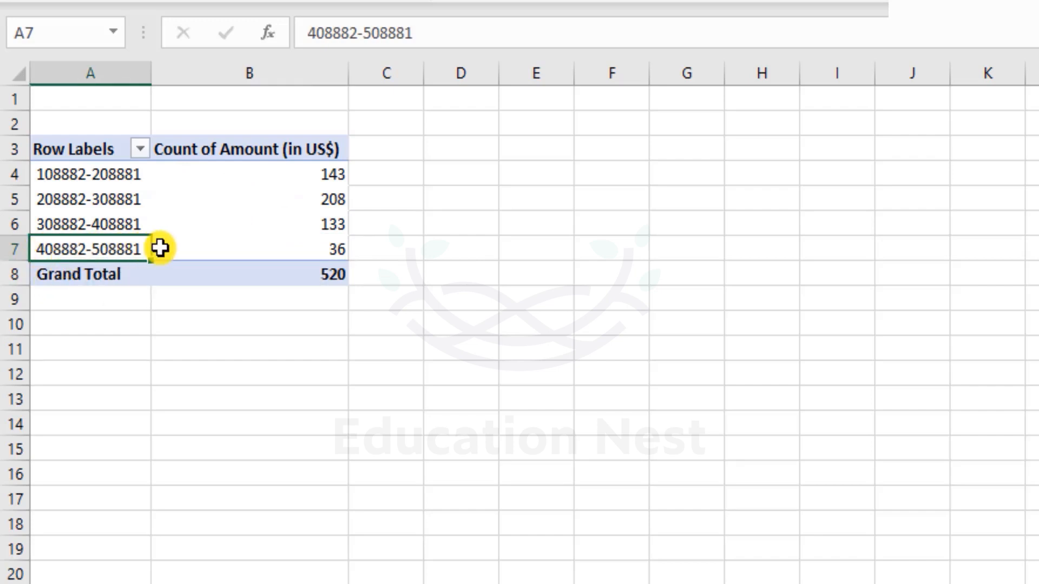
click(315, 323)
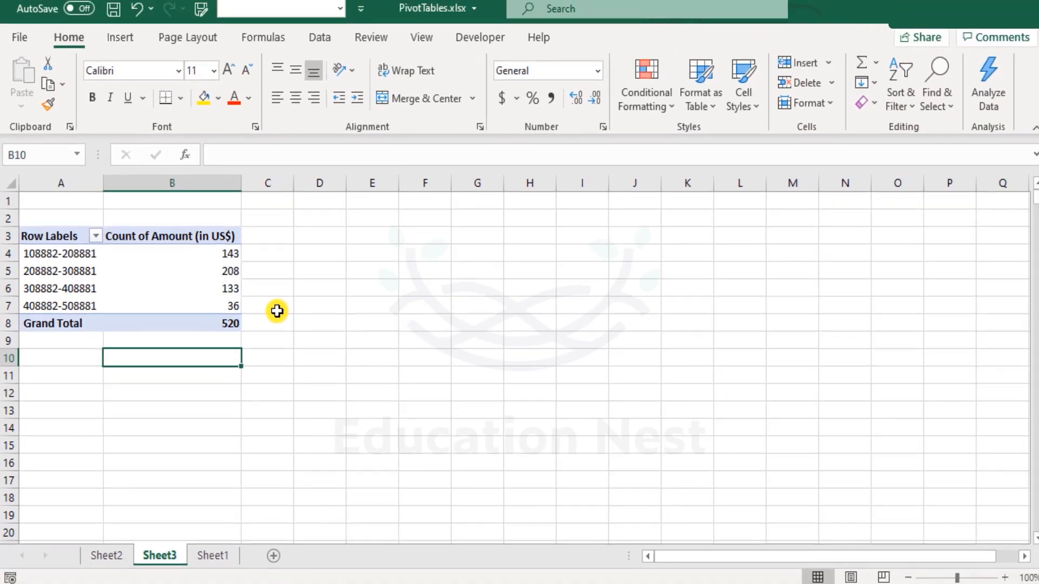
click(249, 199)
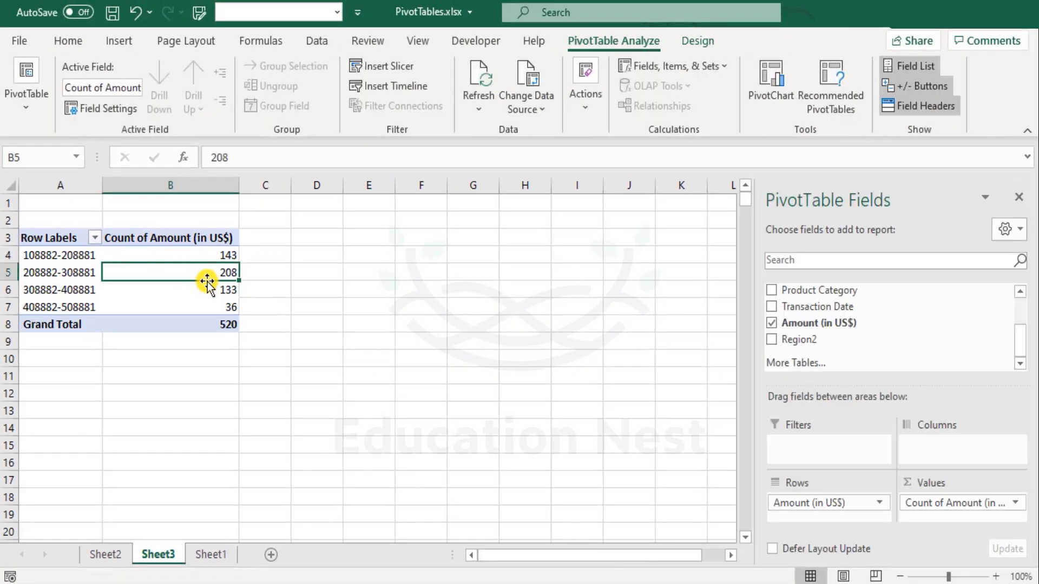
mouse_move(212, 294)
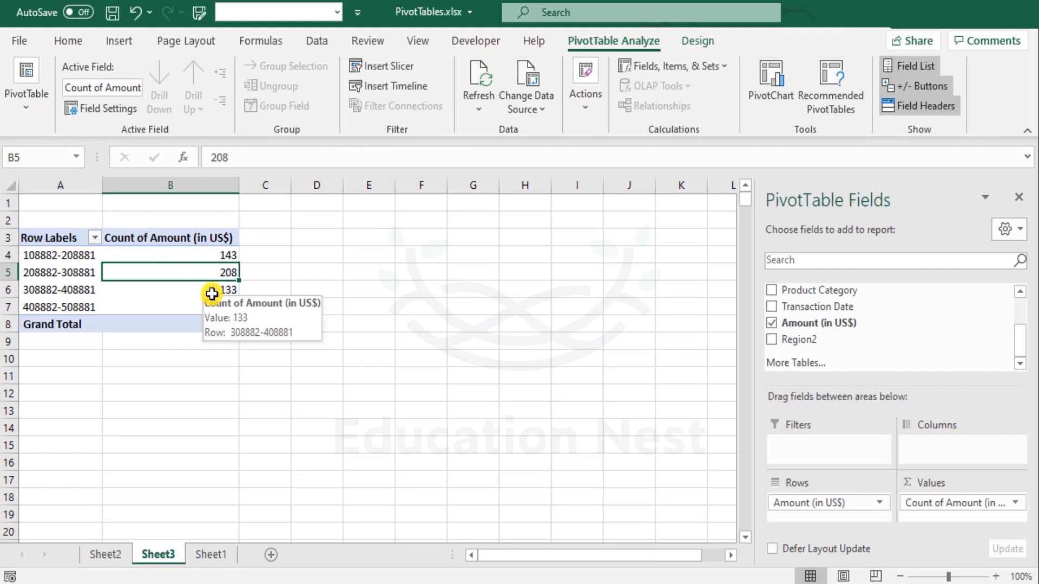